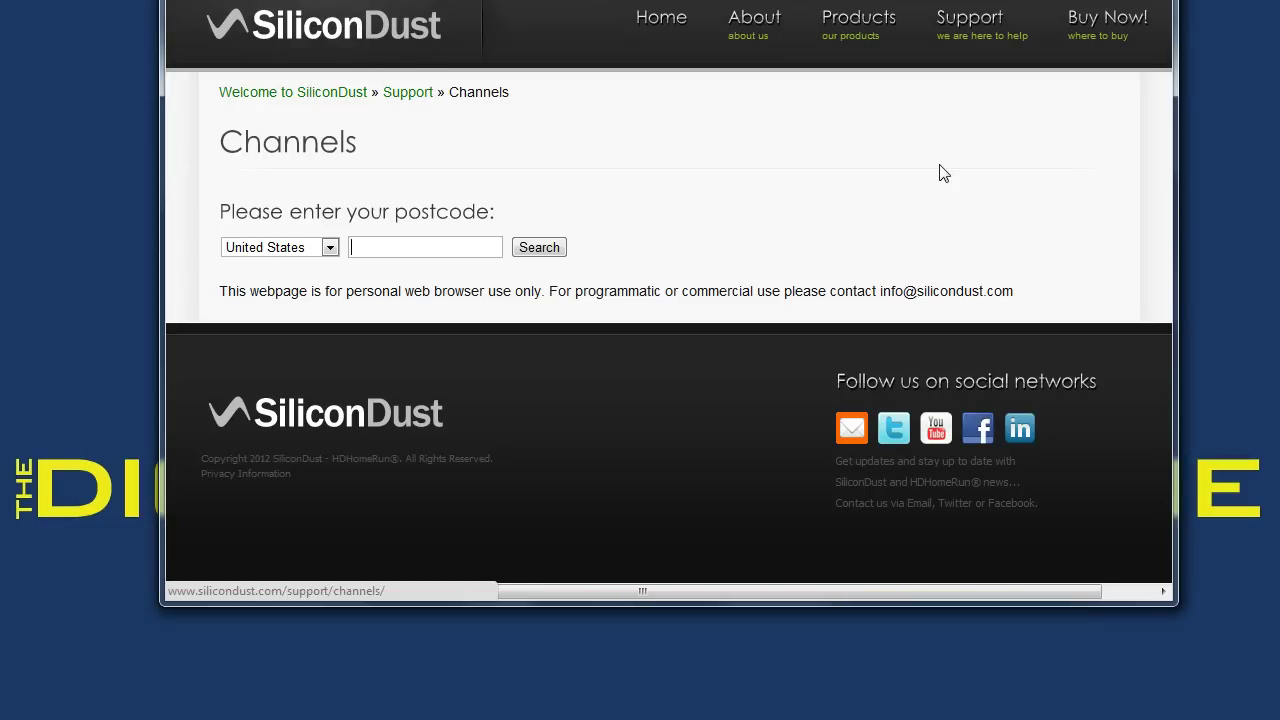
# Step: Look up the channel numbers, names and resolutions of WGTECAB and ONCABLE in SiliconDust's Buckeye Cable lineup for Toledo
pyautogui.moveTo(969, 22)
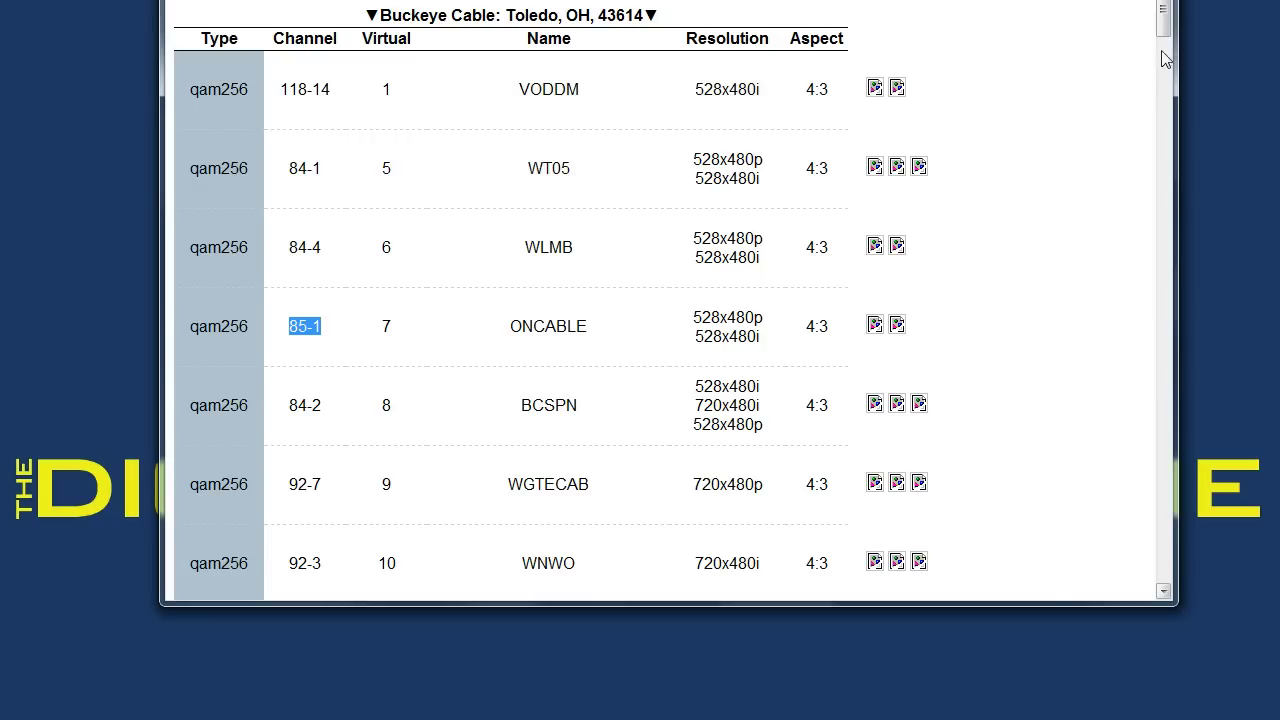
pyautogui.moveTo(1164, 42)
pyautogui.mouseDown()
pyautogui.moveTo(1173, 122)
pyautogui.moveTo(1166, 57)
pyautogui.mouseUp()
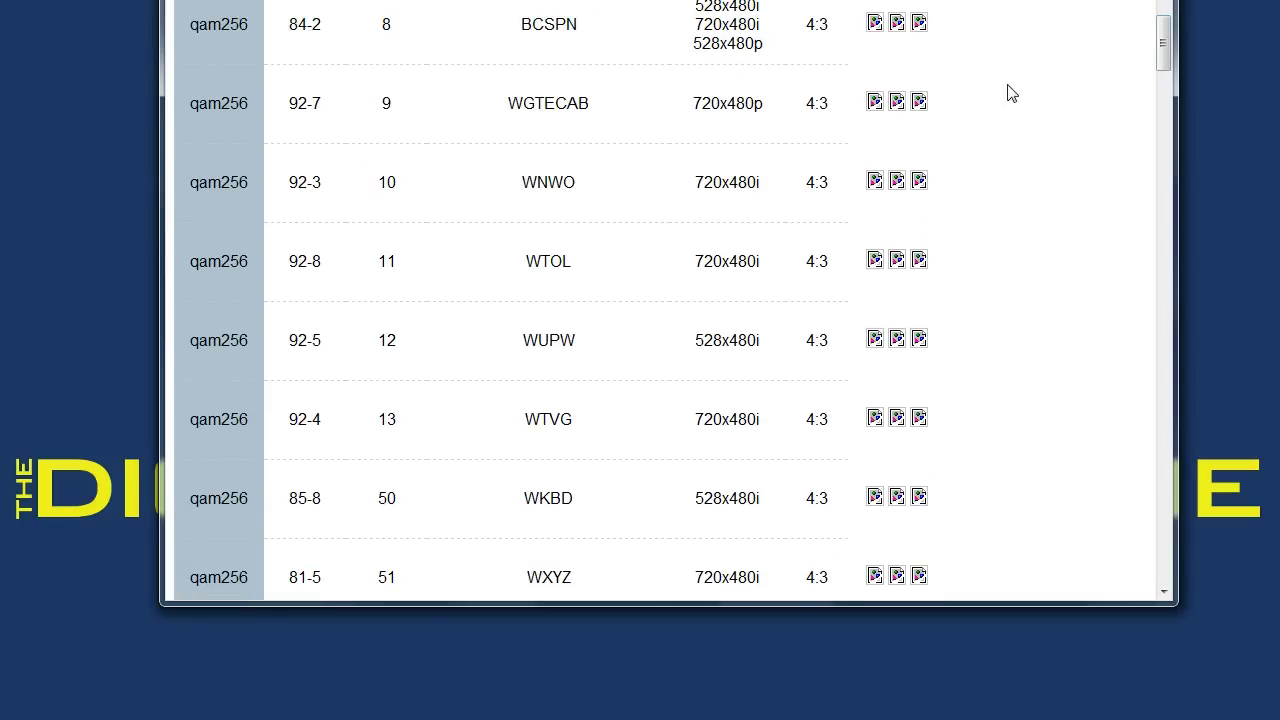
pyautogui.moveTo(289, 103); pyautogui.dragTo(327, 104)
pyautogui.doubleClick(564, 104)
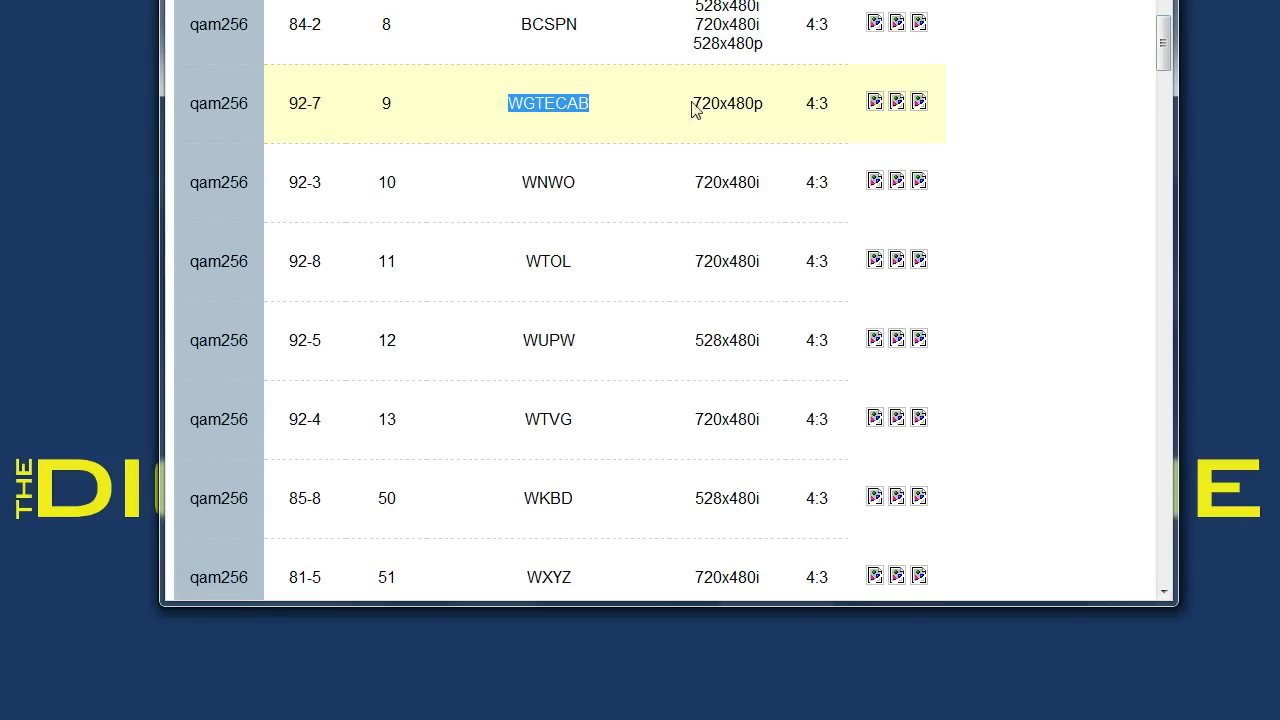
pyautogui.moveTo(700, 104); pyautogui.dragTo(782, 108)
pyautogui.moveTo(1162, 50); pyautogui.dragTo(1160, 22)
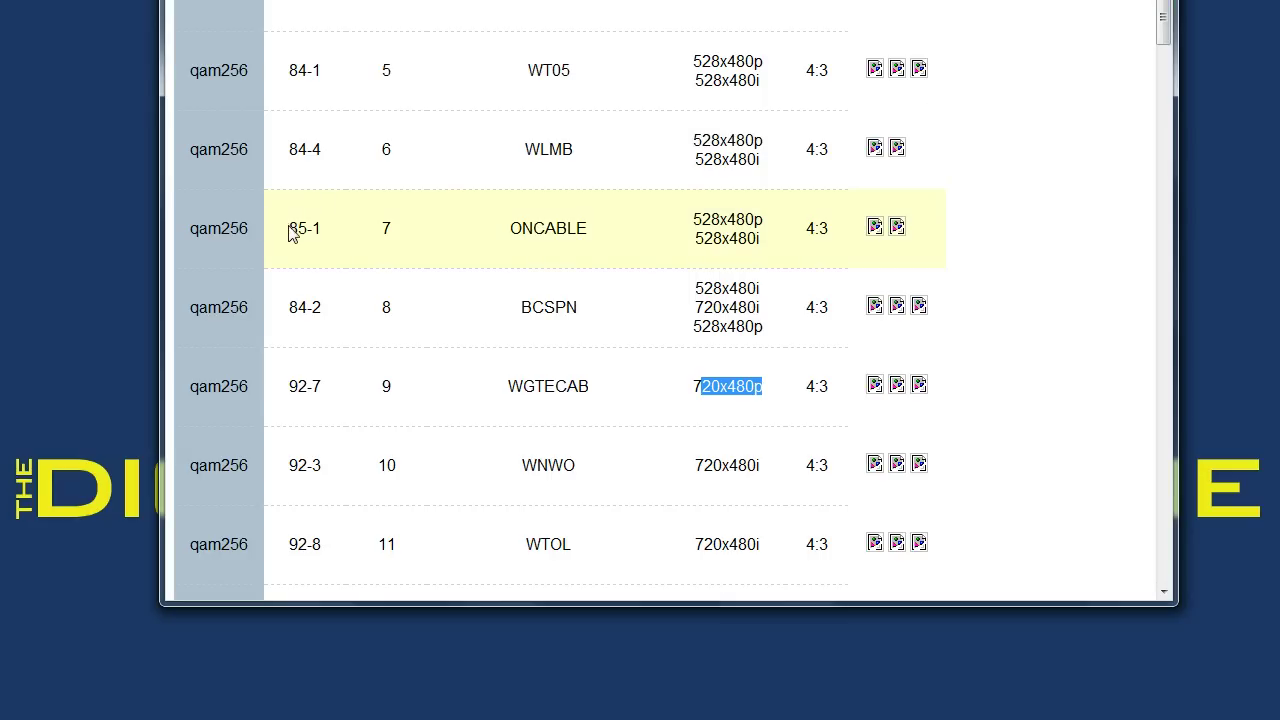
pyautogui.moveTo(289, 230); pyautogui.dragTo(322, 230)
pyautogui.doubleClick(551, 229)
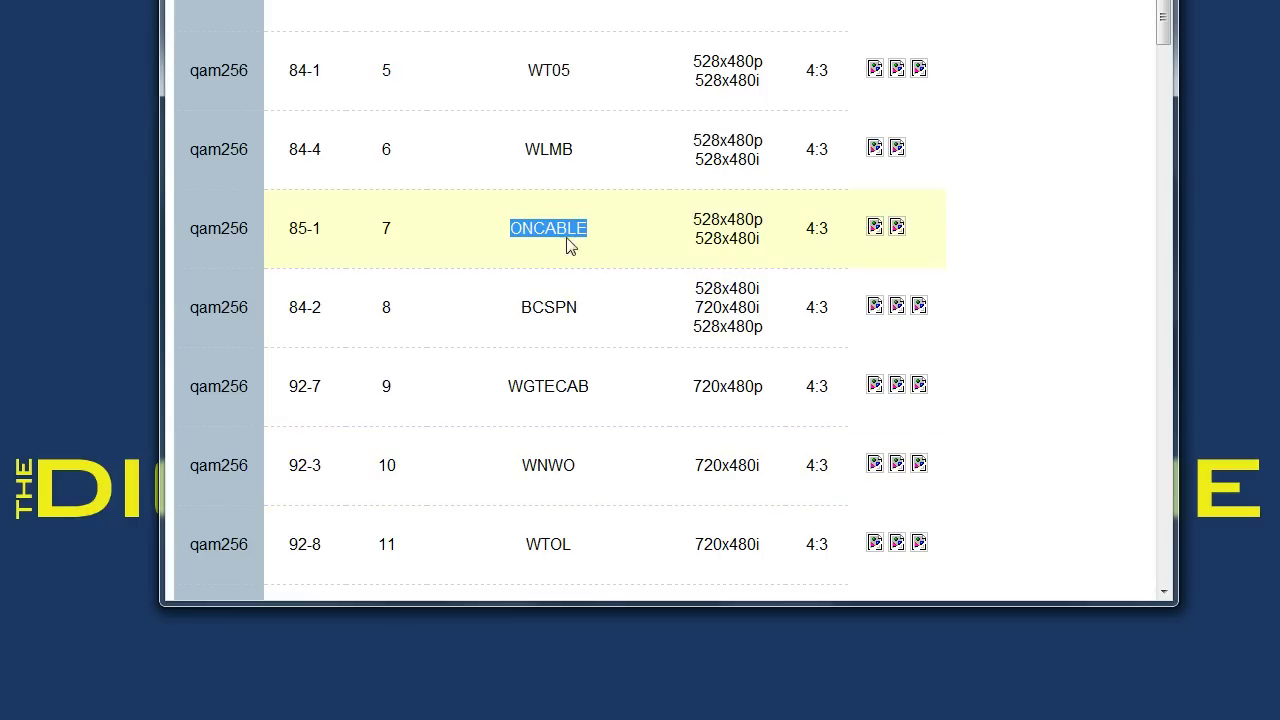
pyautogui.moveTo(329, 719)
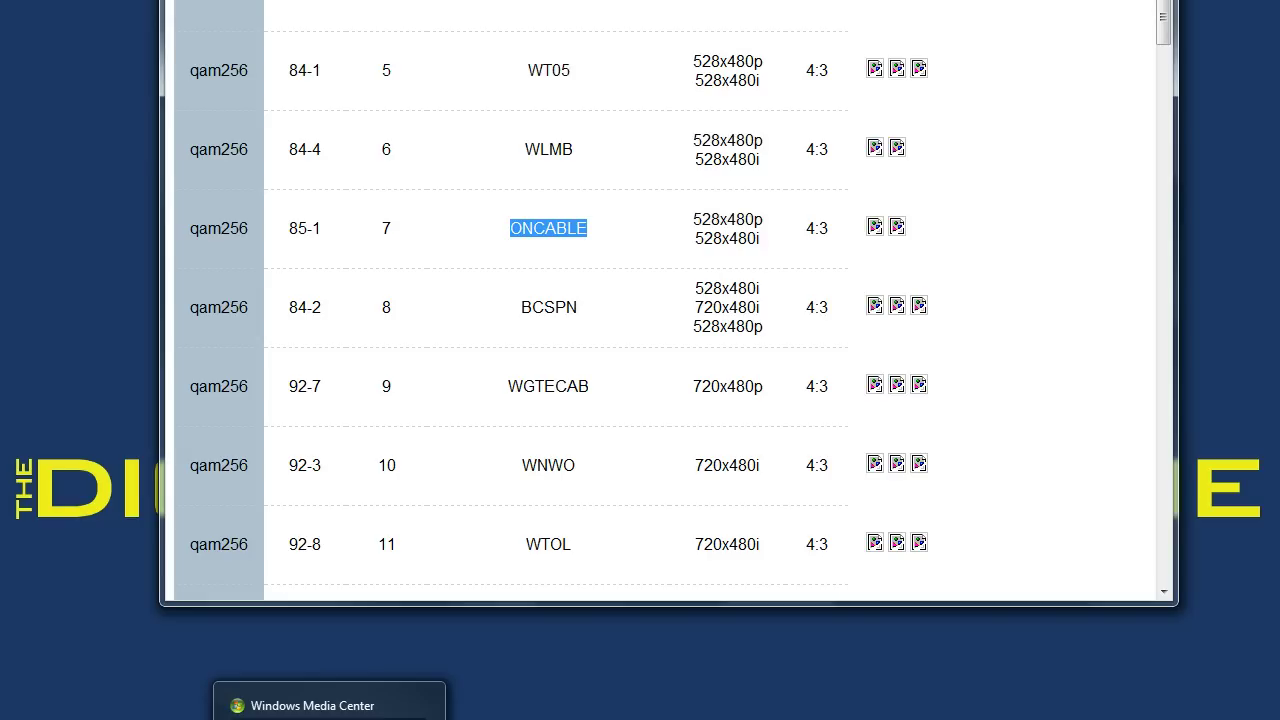
pyautogui.moveTo(289, 228); pyautogui.dragTo(313, 228)
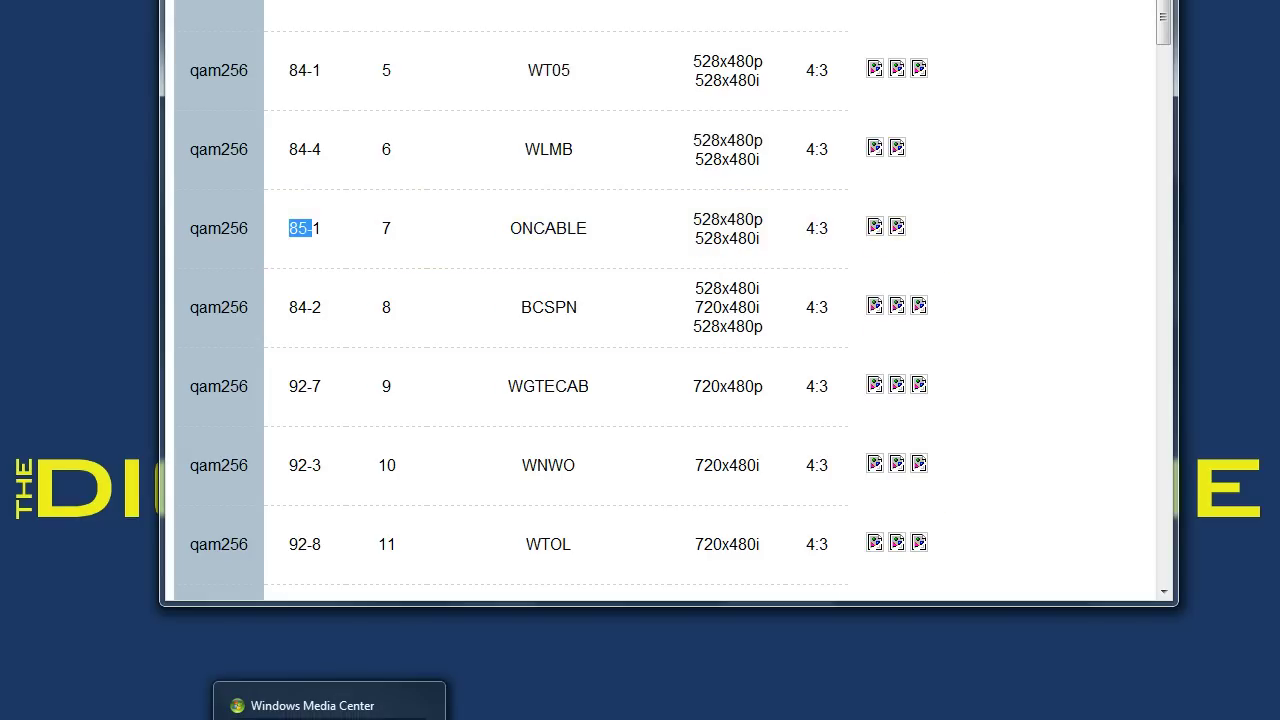
# Step: Switch to Windows Media Center and open the Edit Channels page in the TV guide settings
pyautogui.click(330, 705)
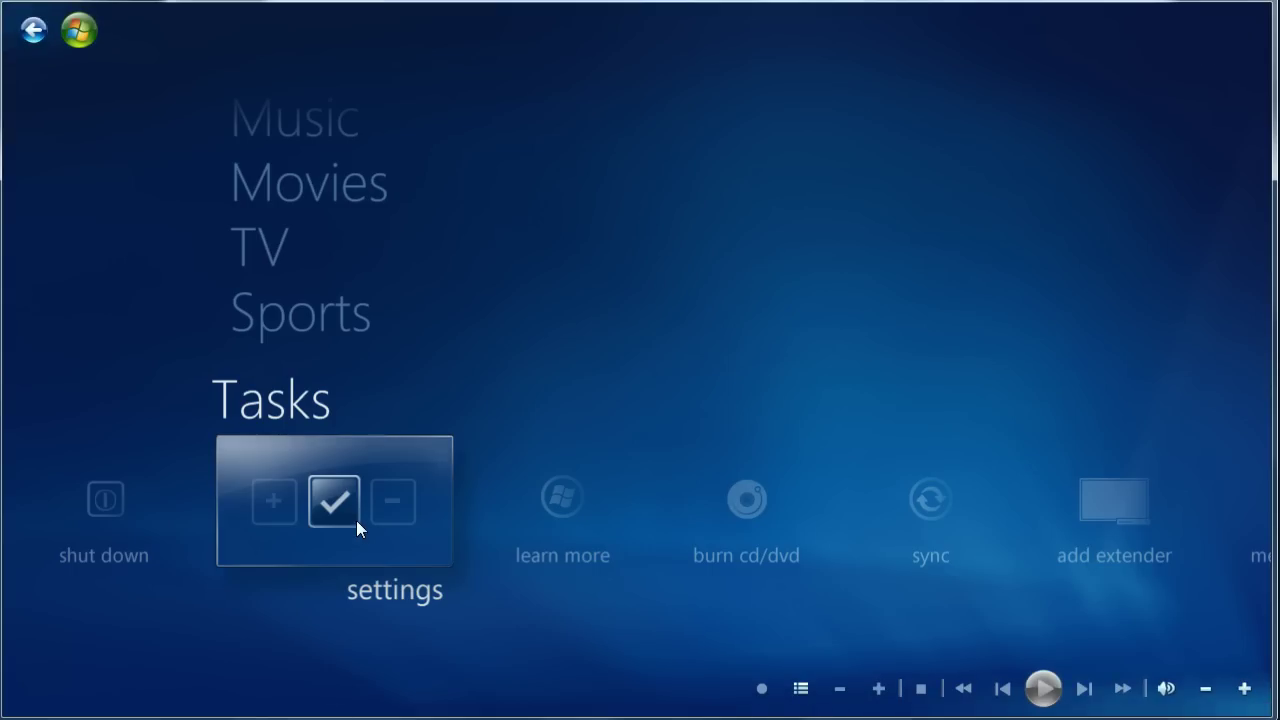
pyautogui.click(357, 523)
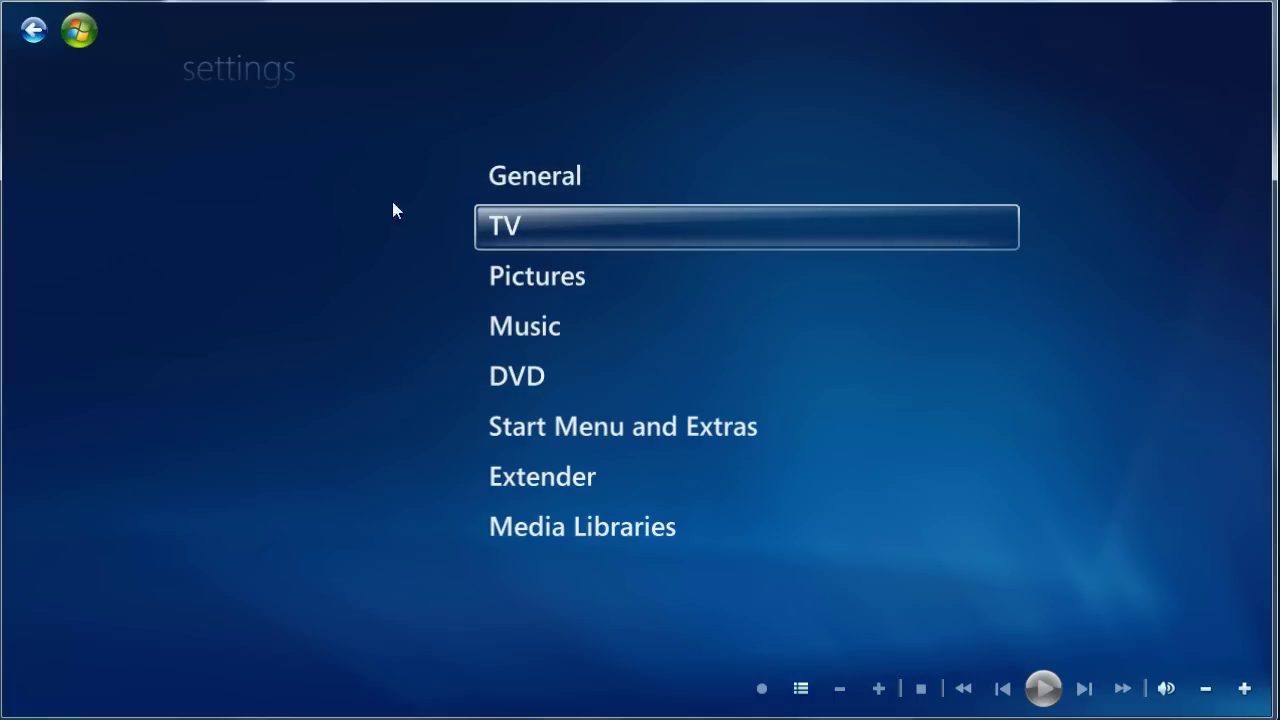
pyautogui.click(521, 230)
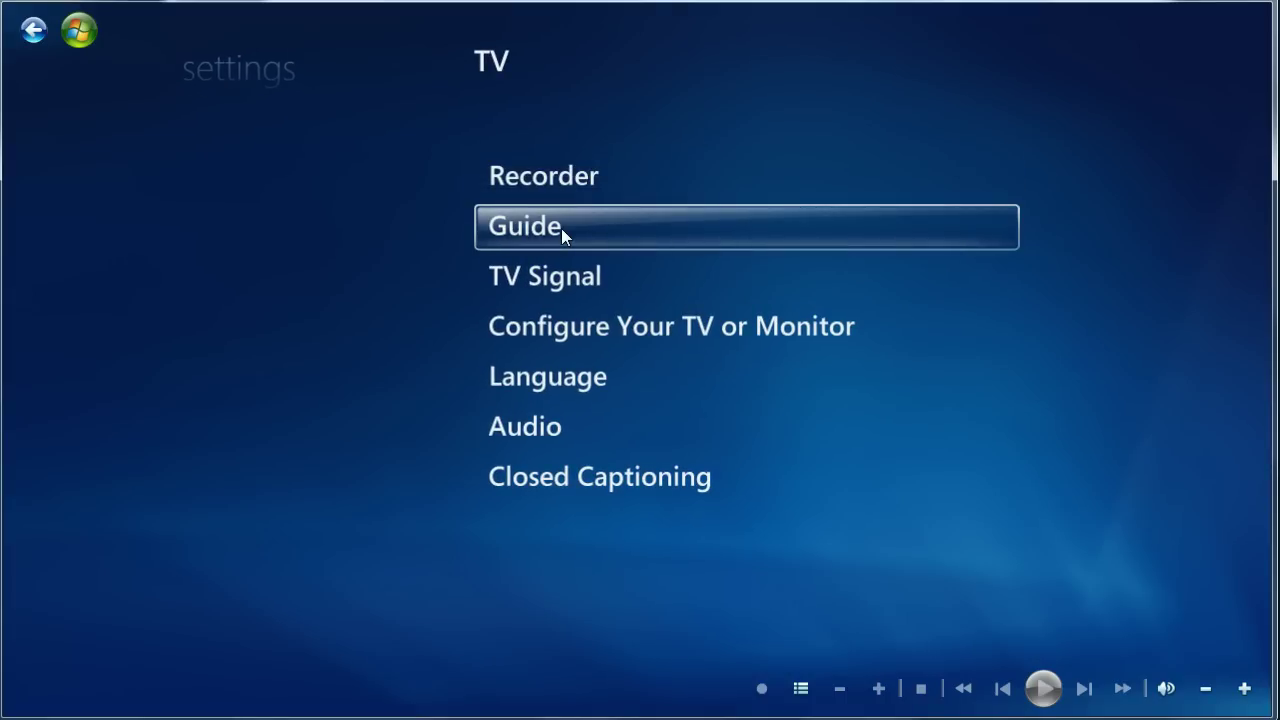
pyautogui.click(561, 228)
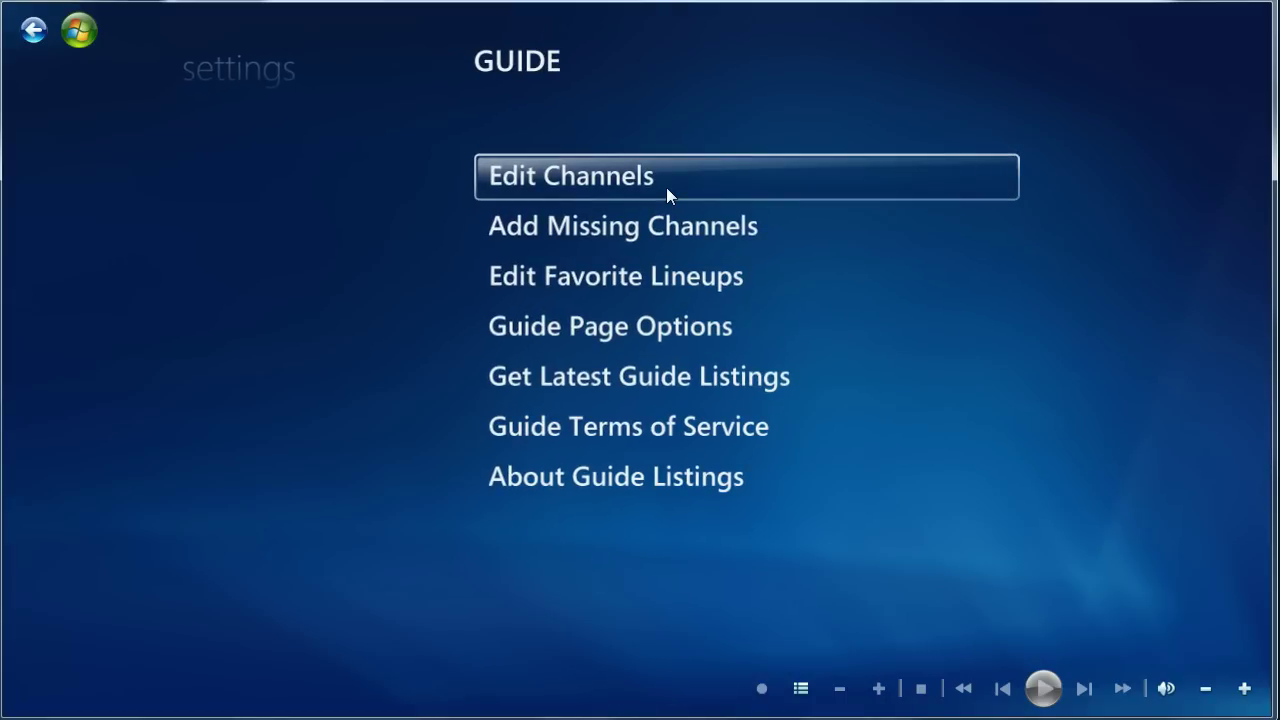
pyautogui.click(666, 187)
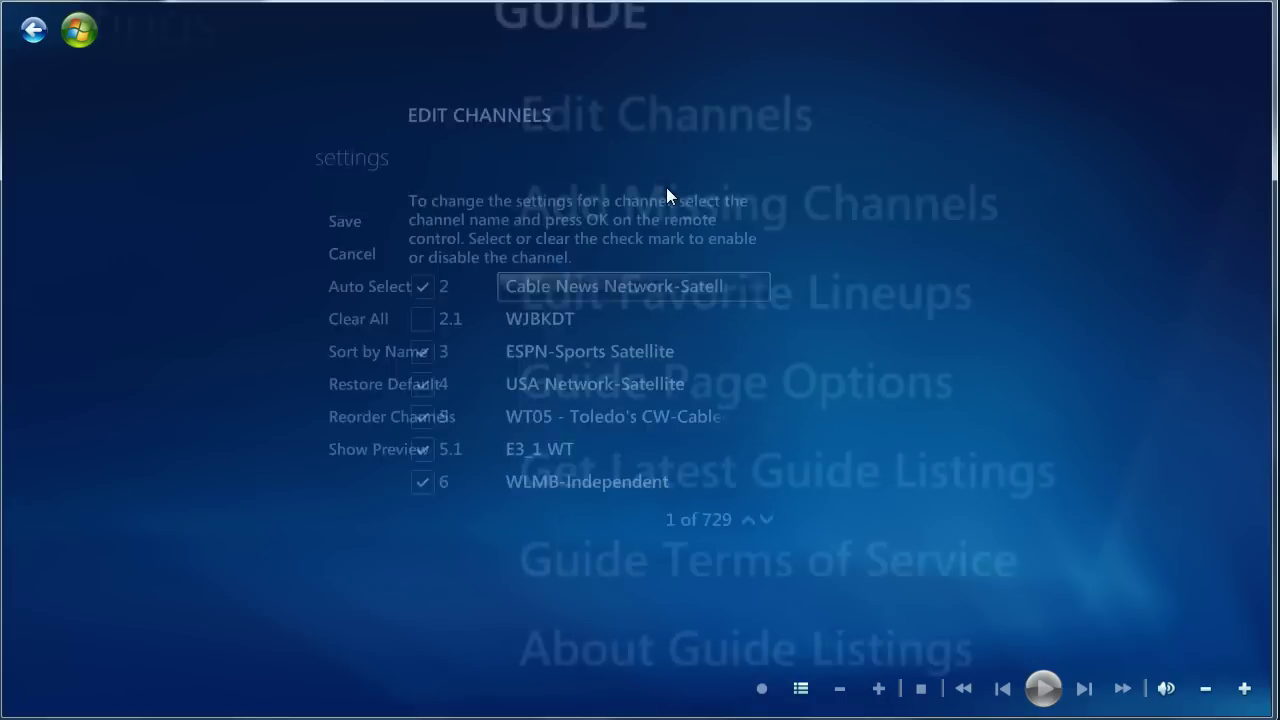
# Step: Enable channel 85.1 in the channel list and open its settings, saving the change
pyautogui.scroll(-6, 700, 398)
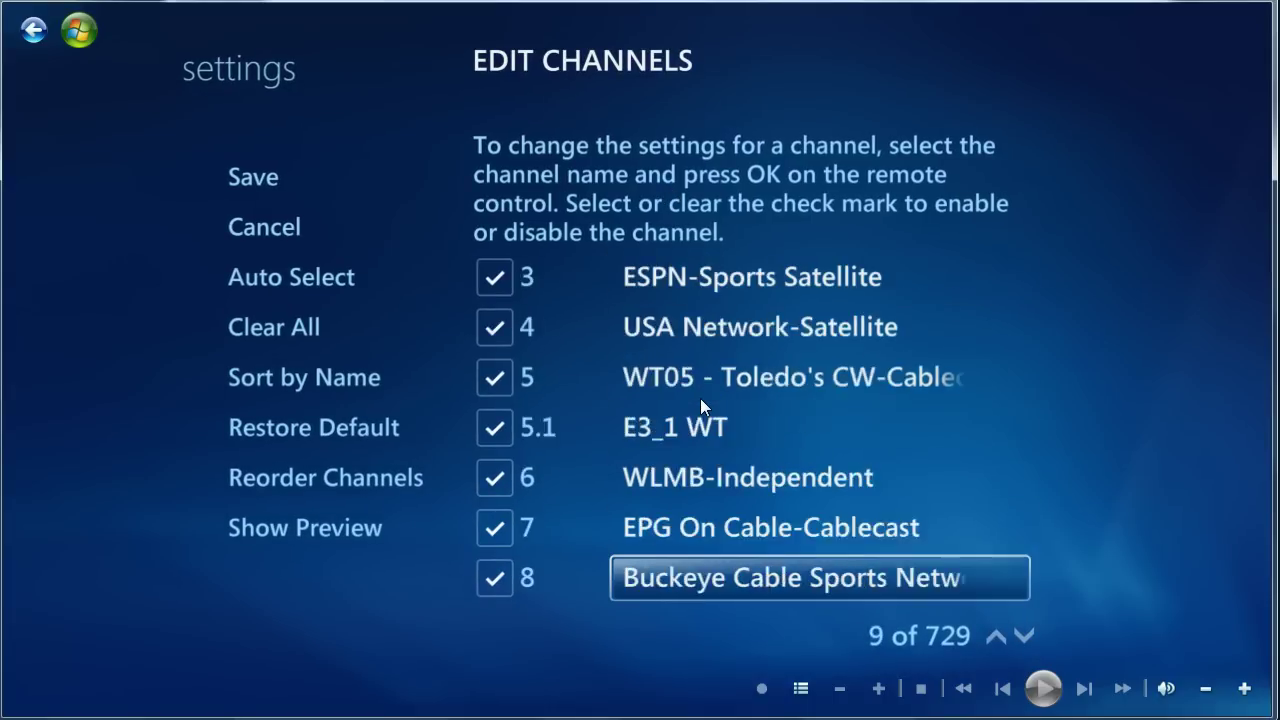
pyautogui.scroll(-20, 700, 398)
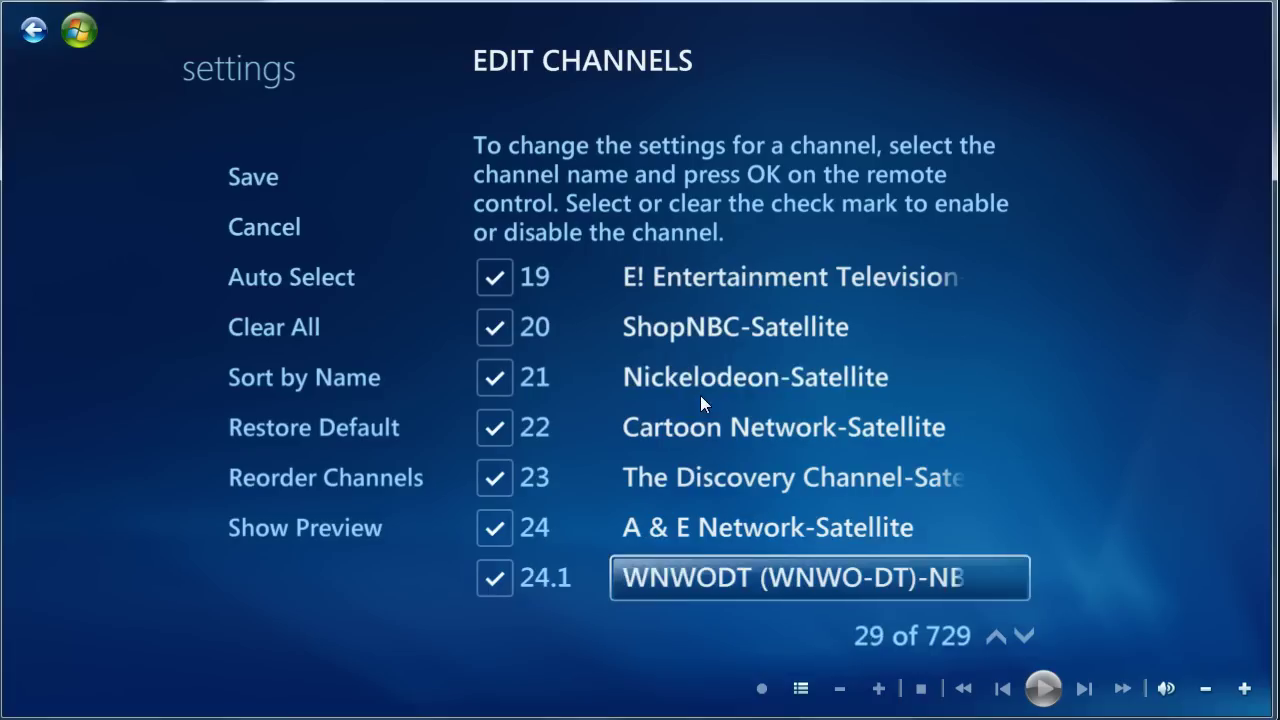
pyautogui.scroll(-15, 700, 397)
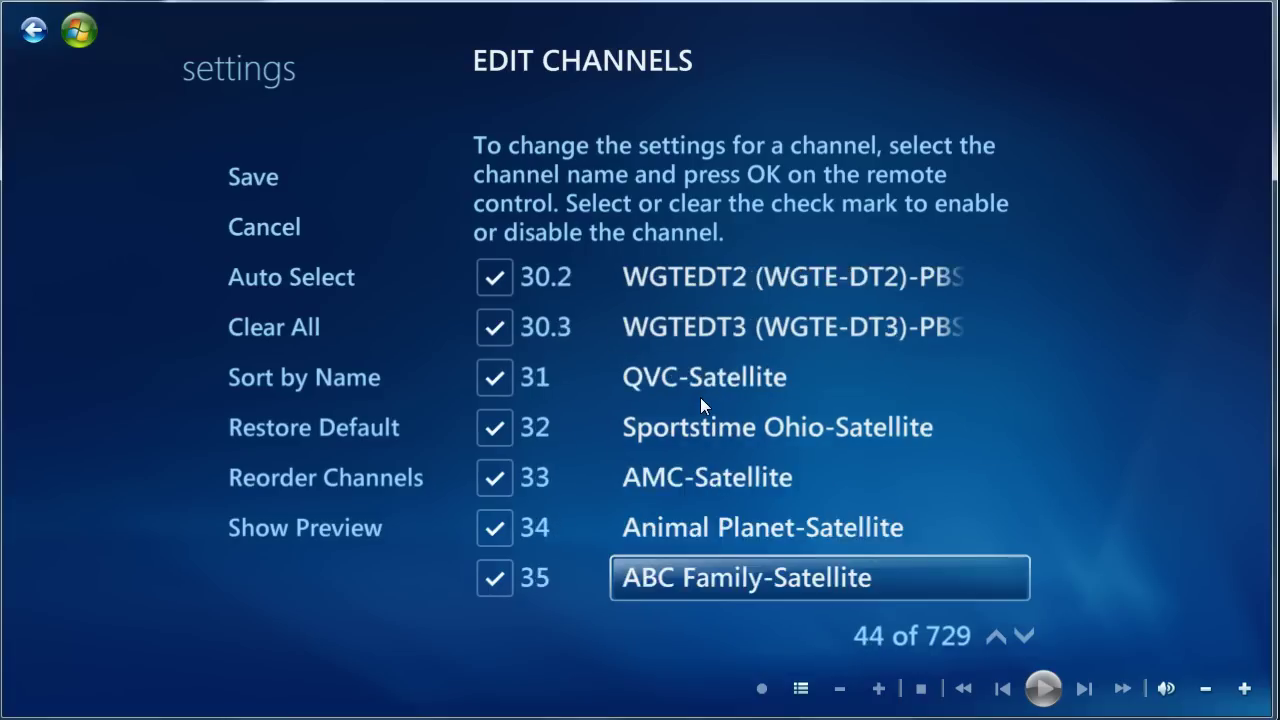
pyautogui.scroll(-20, 700, 397)
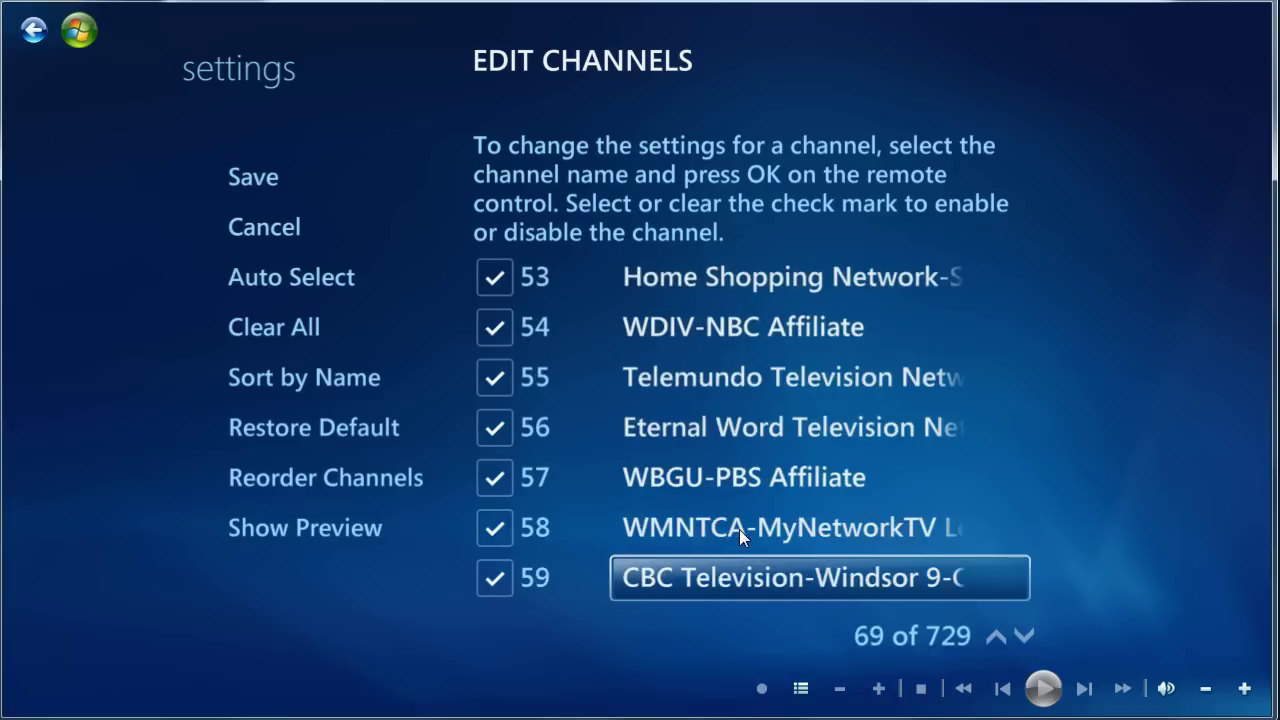
pyautogui.scroll(-20, 740, 530)
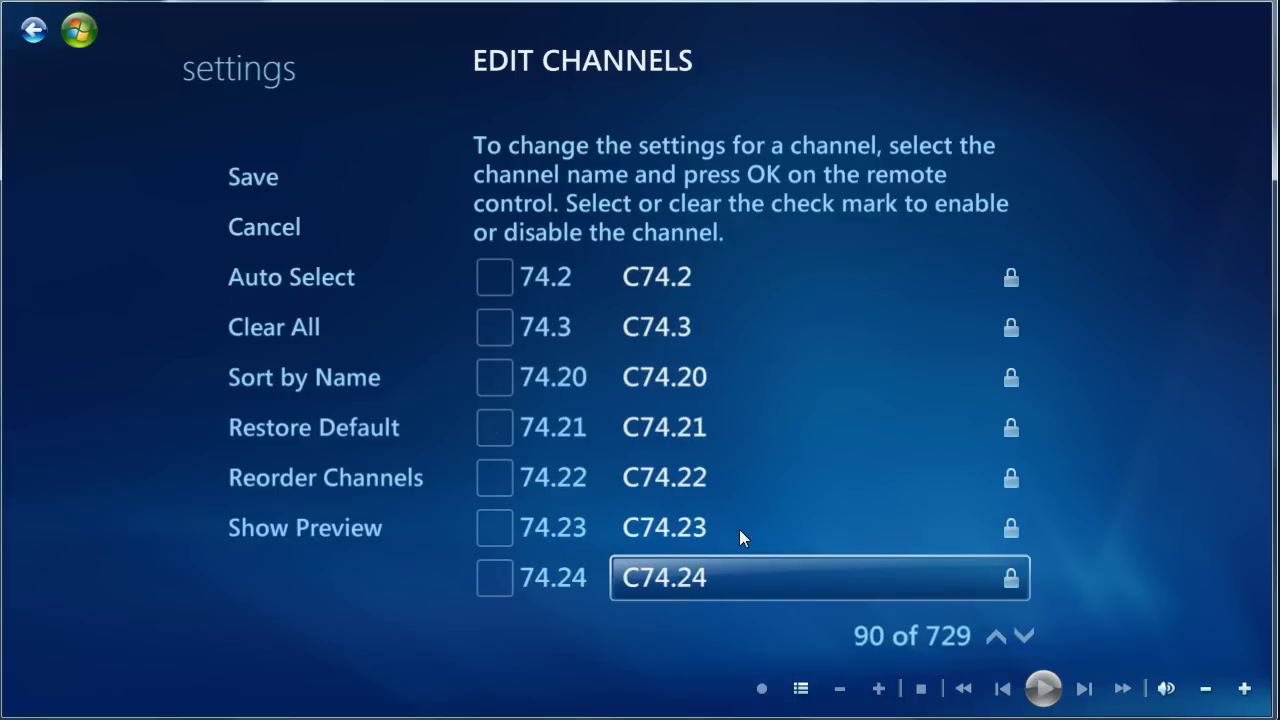
pyautogui.scroll(-6, 739, 529)
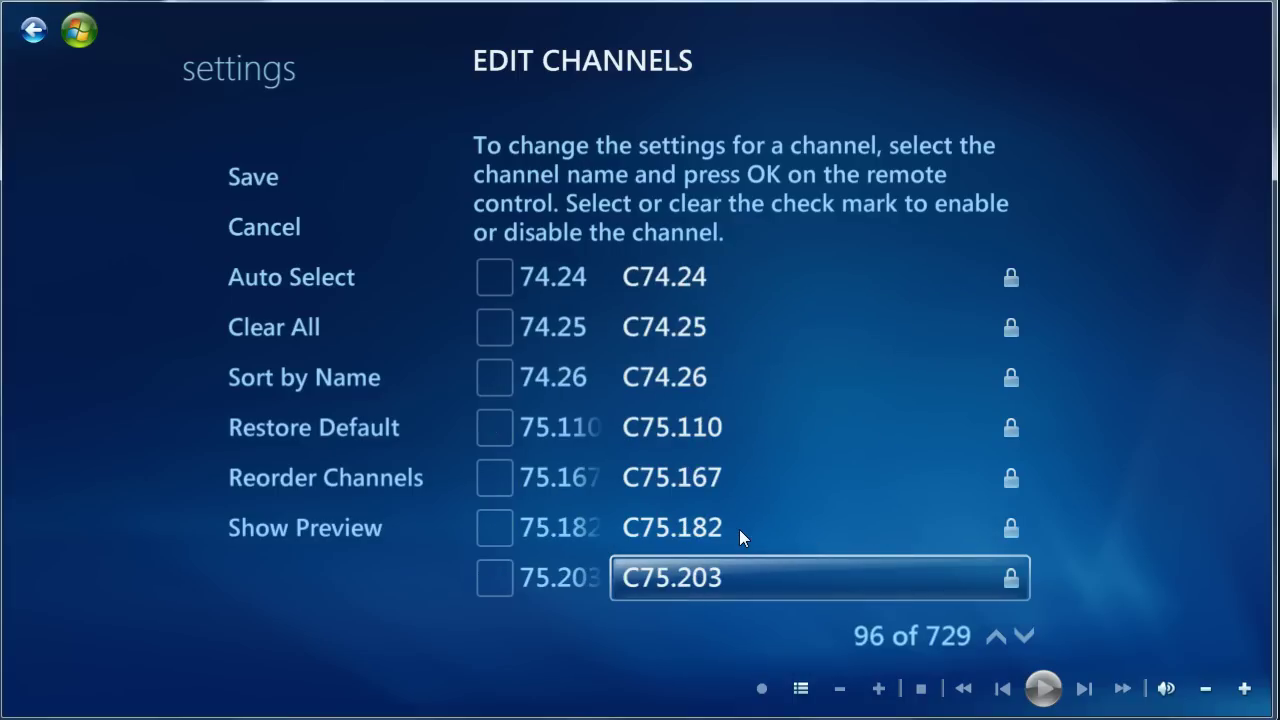
pyautogui.scroll(-3, 739, 529)
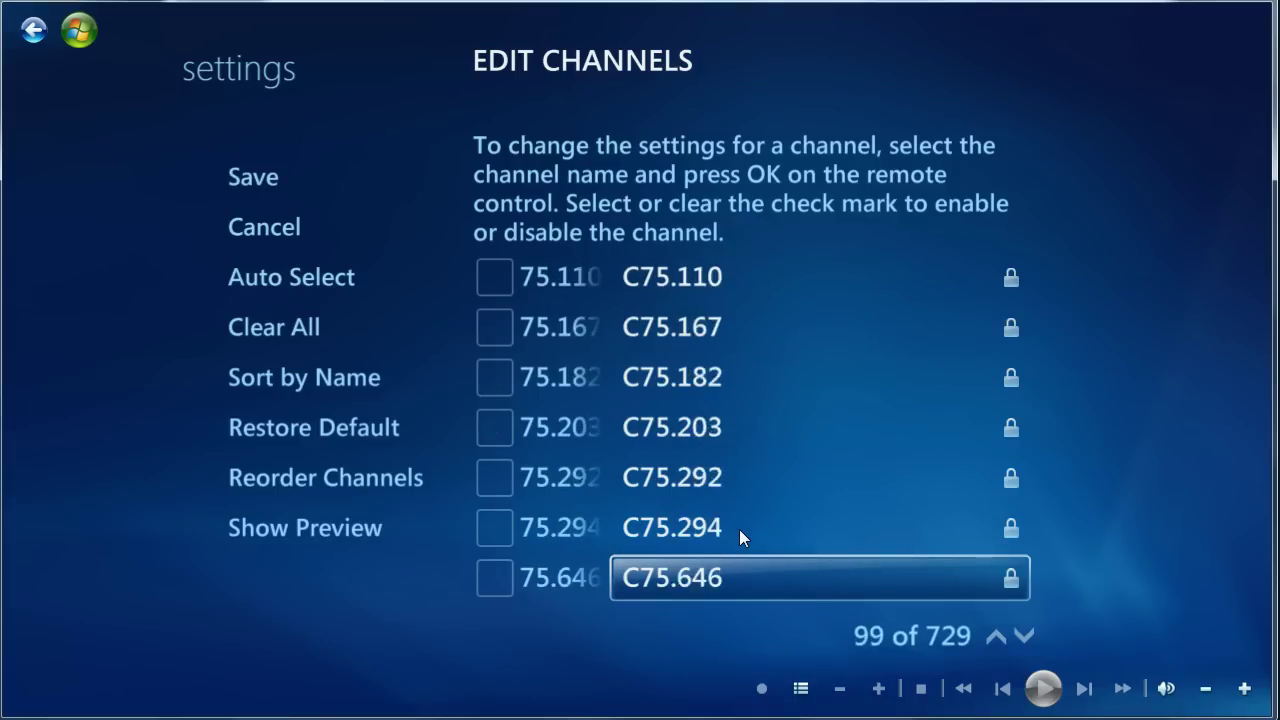
pyautogui.scroll(-1, 739, 529)
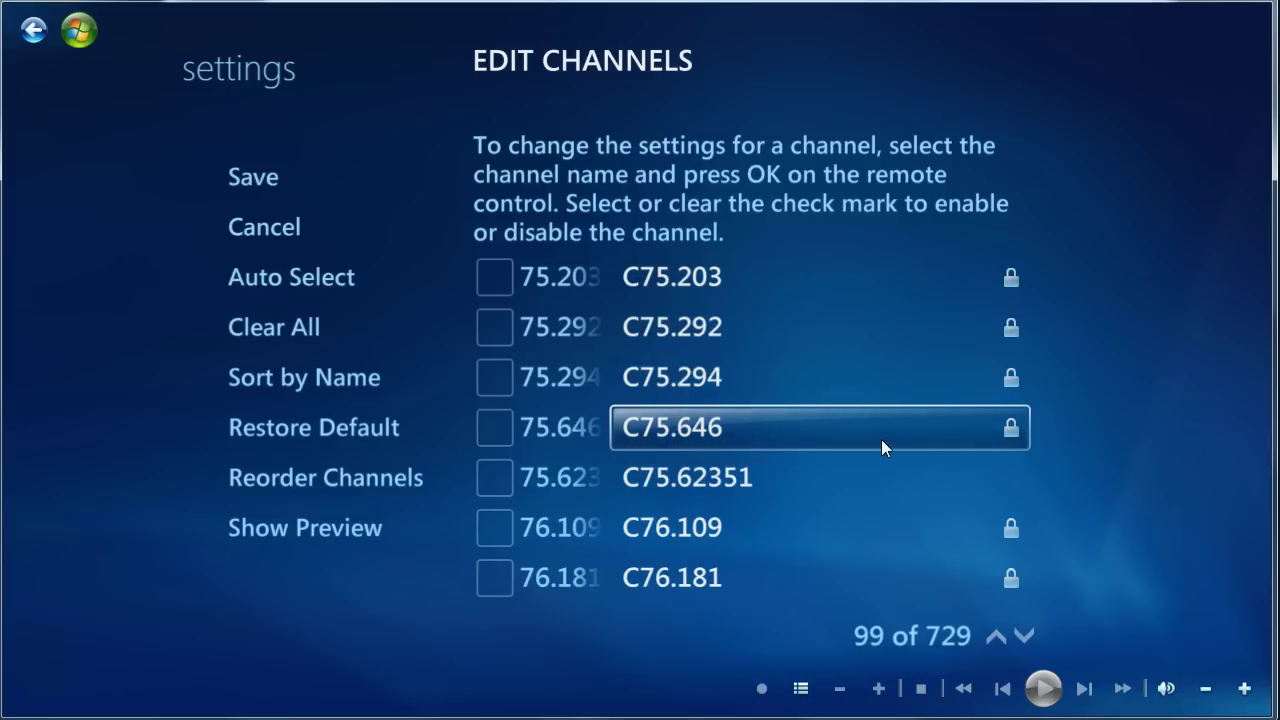
pyautogui.press('Down')
pyautogui.press('Down')
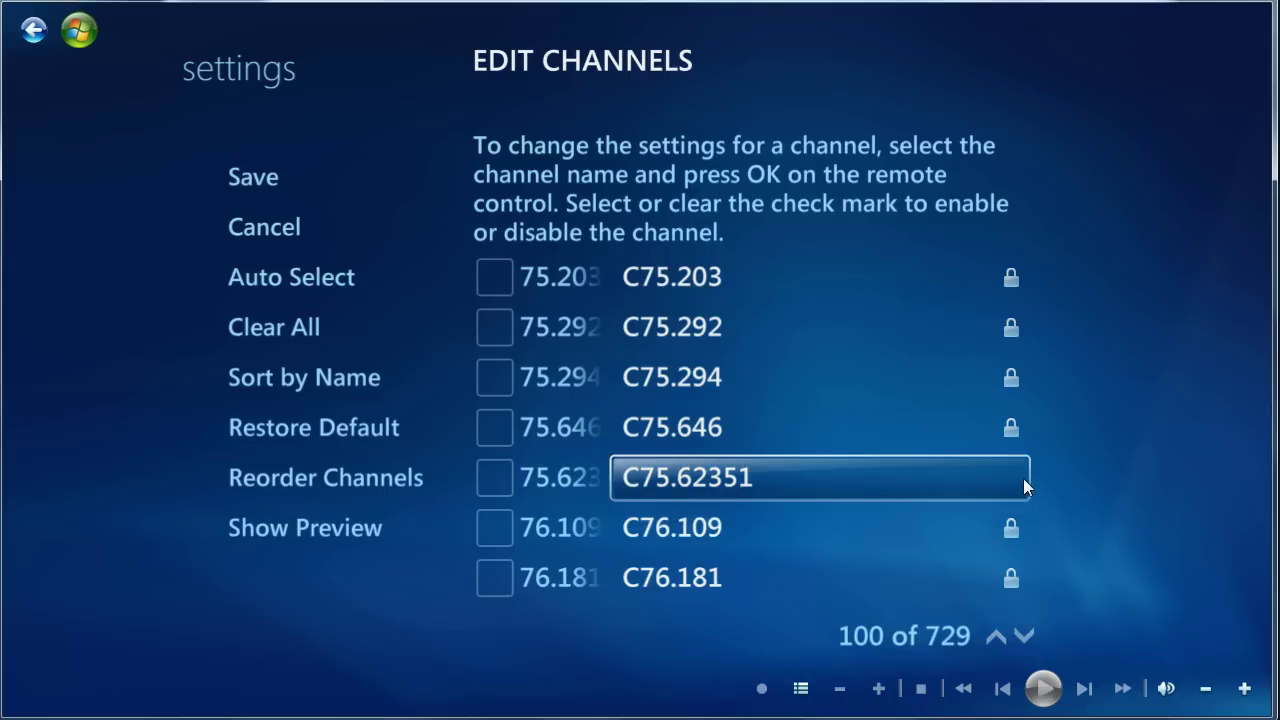
pyautogui.press('Down')
pyautogui.press('Down')
pyautogui.press('Down')
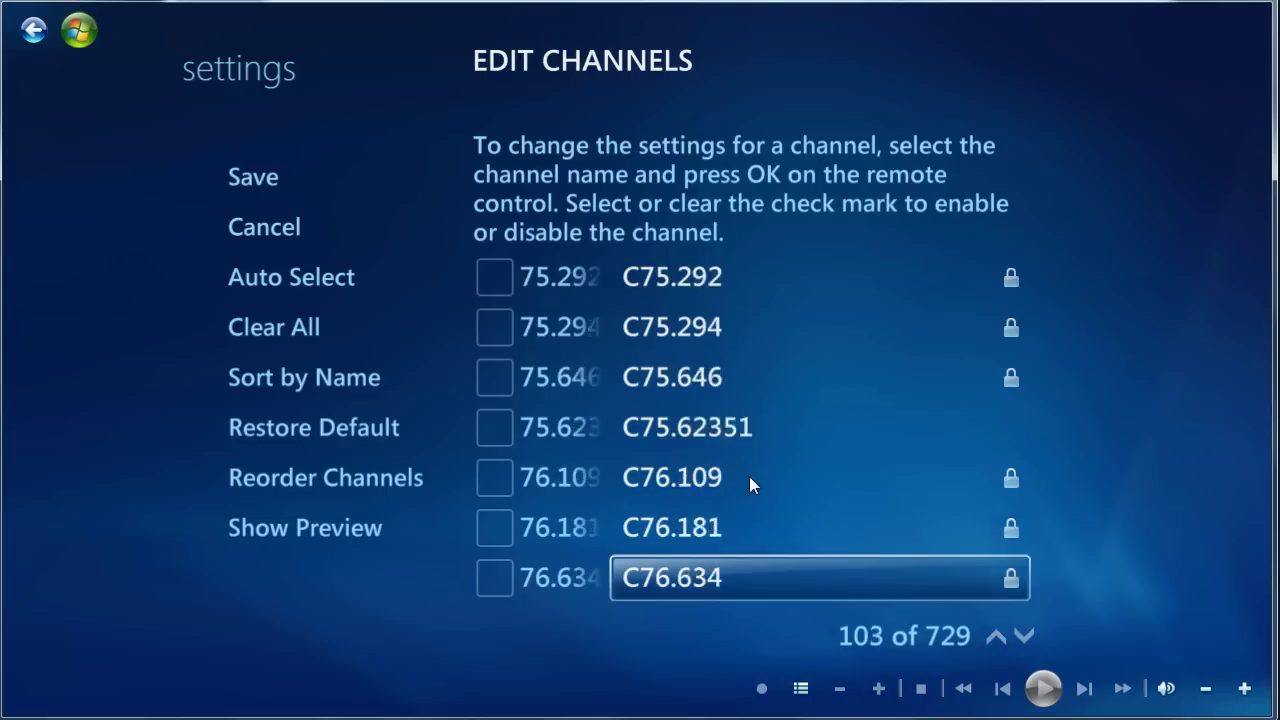
pyautogui.press('Down')
pyautogui.press('Down')
pyautogui.press('Down')
pyautogui.press('Down')
pyautogui.press('Down')
pyautogui.press('Down')
pyautogui.press('Down')
pyautogui.press('Down')
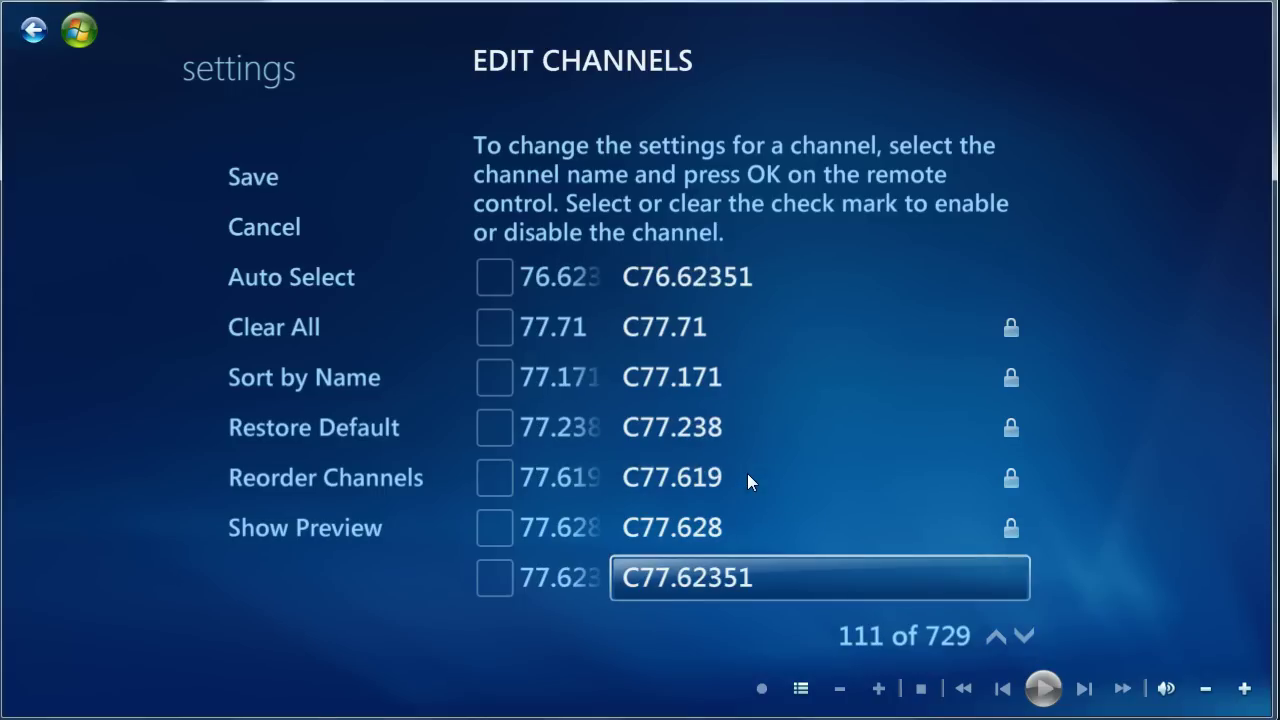
pyautogui.press('Down')
pyautogui.press('Down')
pyautogui.press('Down')
pyautogui.press('Down')
pyautogui.press('Down')
pyautogui.press('Down')
pyautogui.press('Down')
pyautogui.press('Down')
pyautogui.press('Down')
pyautogui.press('Down')
pyautogui.press('Down')
pyautogui.press('Down')
pyautogui.press('Down')
pyautogui.press('Down')
pyautogui.press('Down')
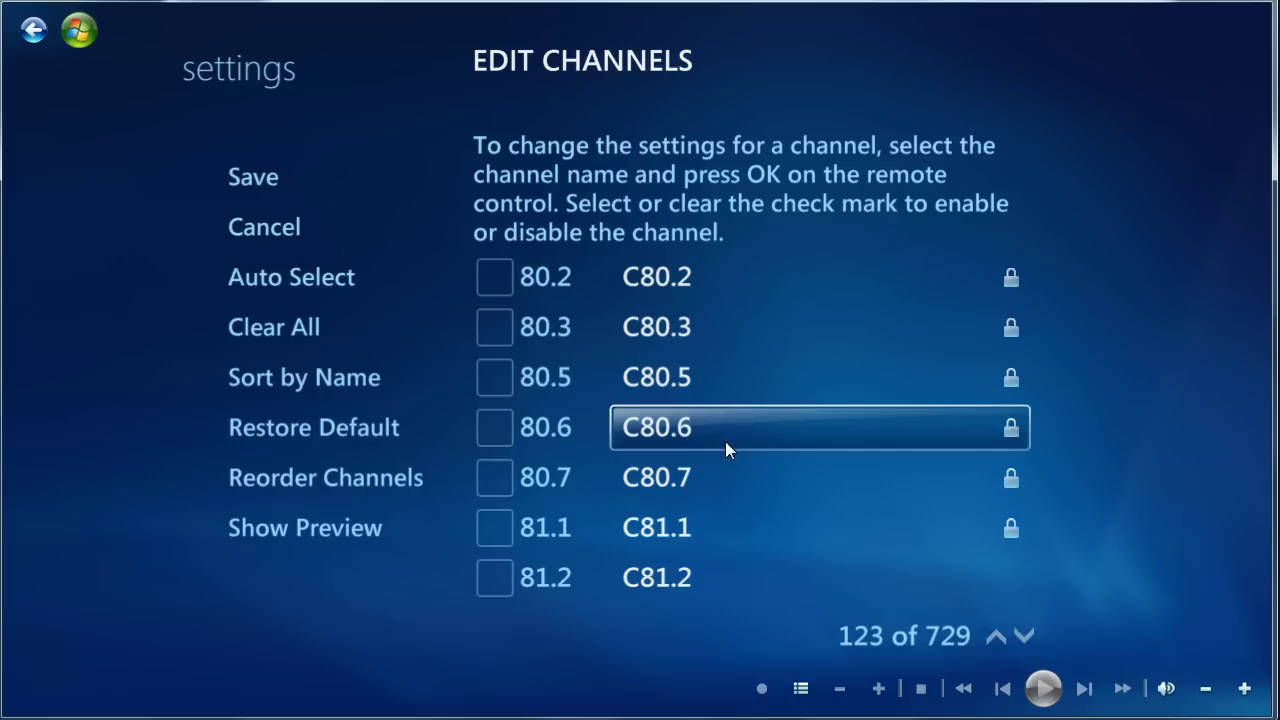
pyautogui.press('Down')
pyautogui.press('Down')
pyautogui.press('Down')
pyautogui.press('Down')
pyautogui.press('Down')
pyautogui.press('Down')
pyautogui.press('Down')
pyautogui.press('Down')
pyautogui.press('Down')
pyautogui.press('Down')
pyautogui.press('Down')
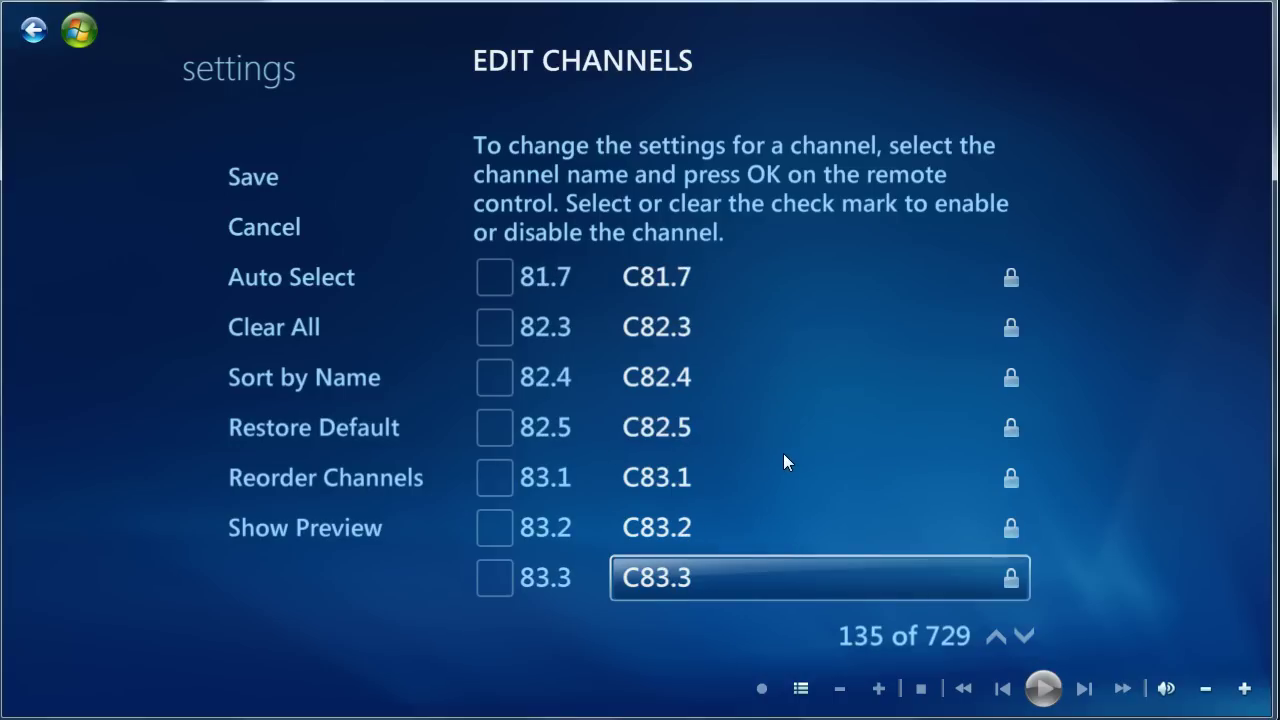
pyautogui.press('Down')
pyautogui.press('Down')
pyautogui.press('Down')
pyautogui.press('Down')
pyautogui.press('Down')
pyautogui.press('Down')
pyautogui.press('Down')
pyautogui.press('Down')
pyautogui.press('Down')
pyautogui.press('Down')
pyautogui.press('Down')
pyautogui.press('Down')
pyautogui.press('Down')
pyautogui.press('Down')
pyautogui.press('Down')
pyautogui.press('Down')
pyautogui.press('Down')
pyautogui.press('Down')
pyautogui.press('Down')
pyautogui.press('Down')
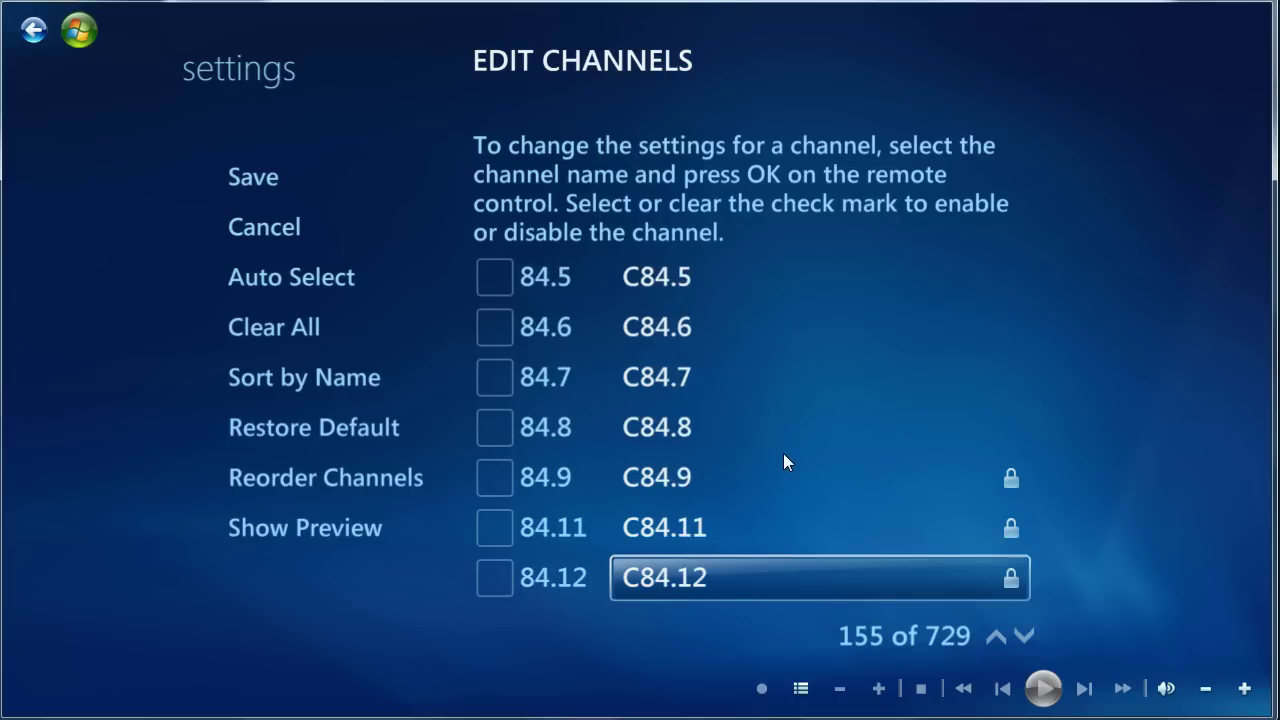
pyautogui.press('Down')
pyautogui.press('Down')
pyautogui.press('Down')
pyautogui.press('Down')
pyautogui.press('Down')
pyautogui.press('Down')
pyautogui.press('Down')
pyautogui.press('Down')
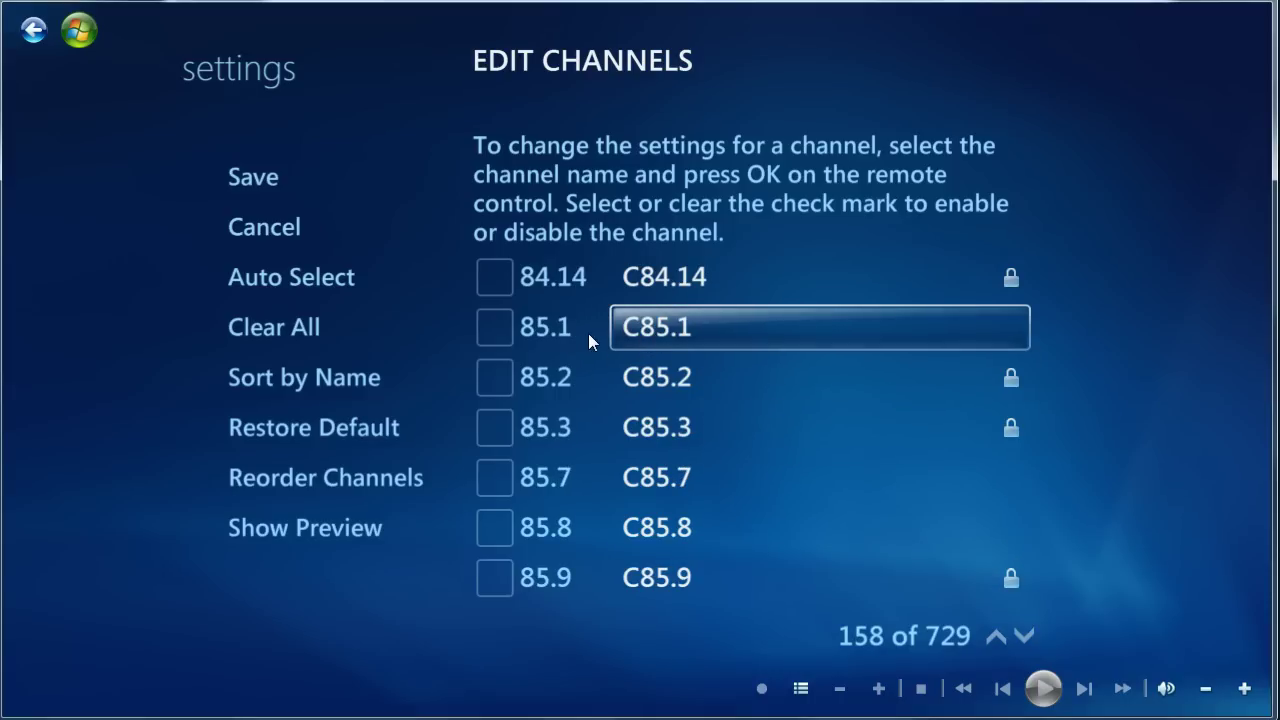
pyautogui.click(493, 328)
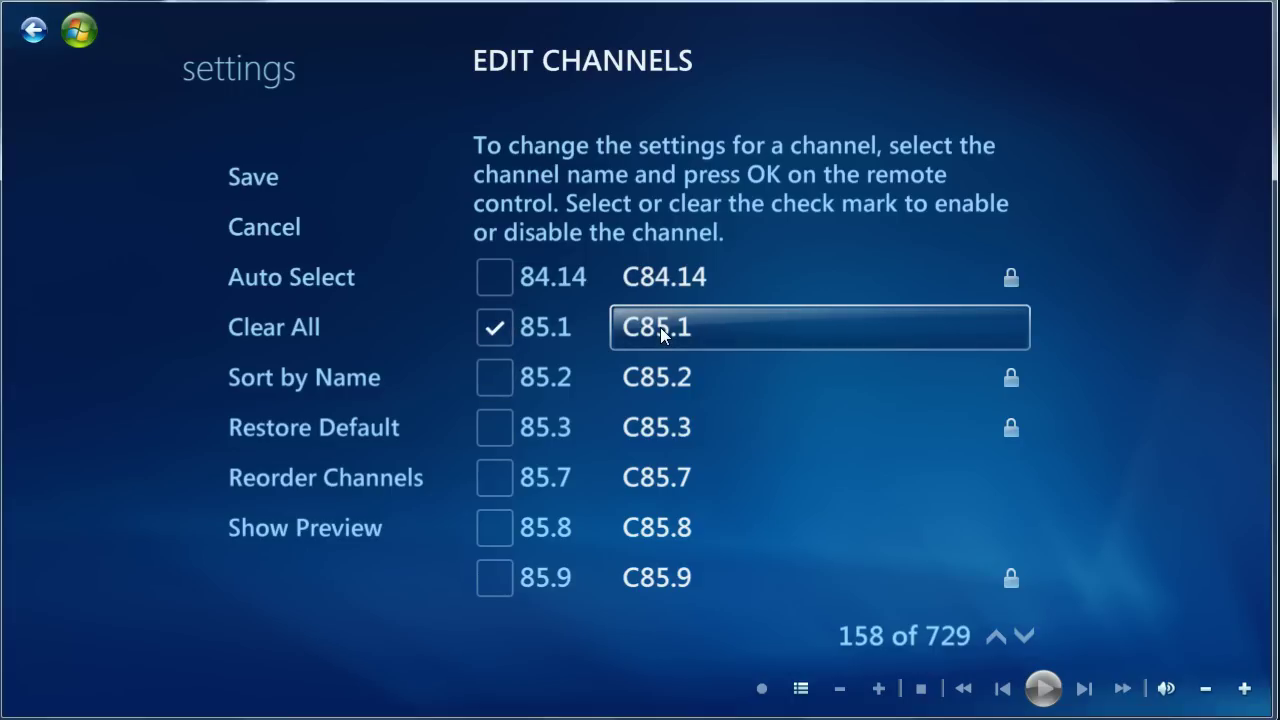
pyautogui.press('BackSpace')
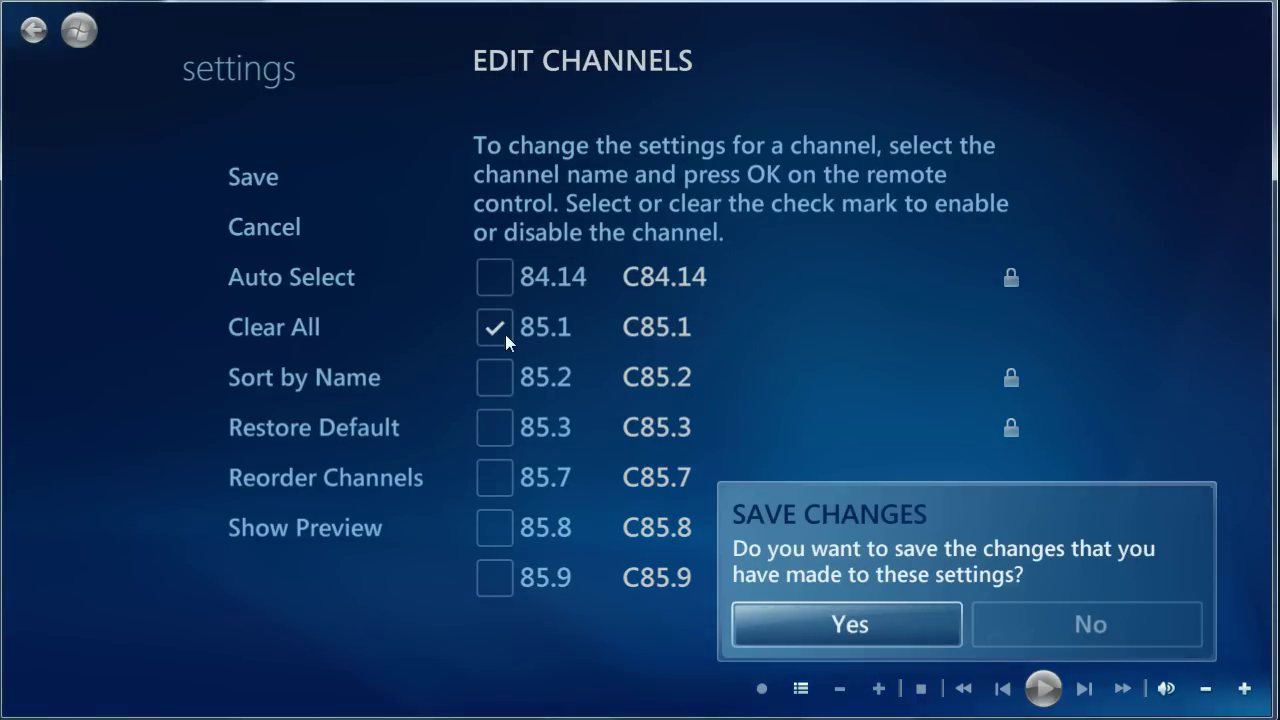
pyautogui.click(847, 624)
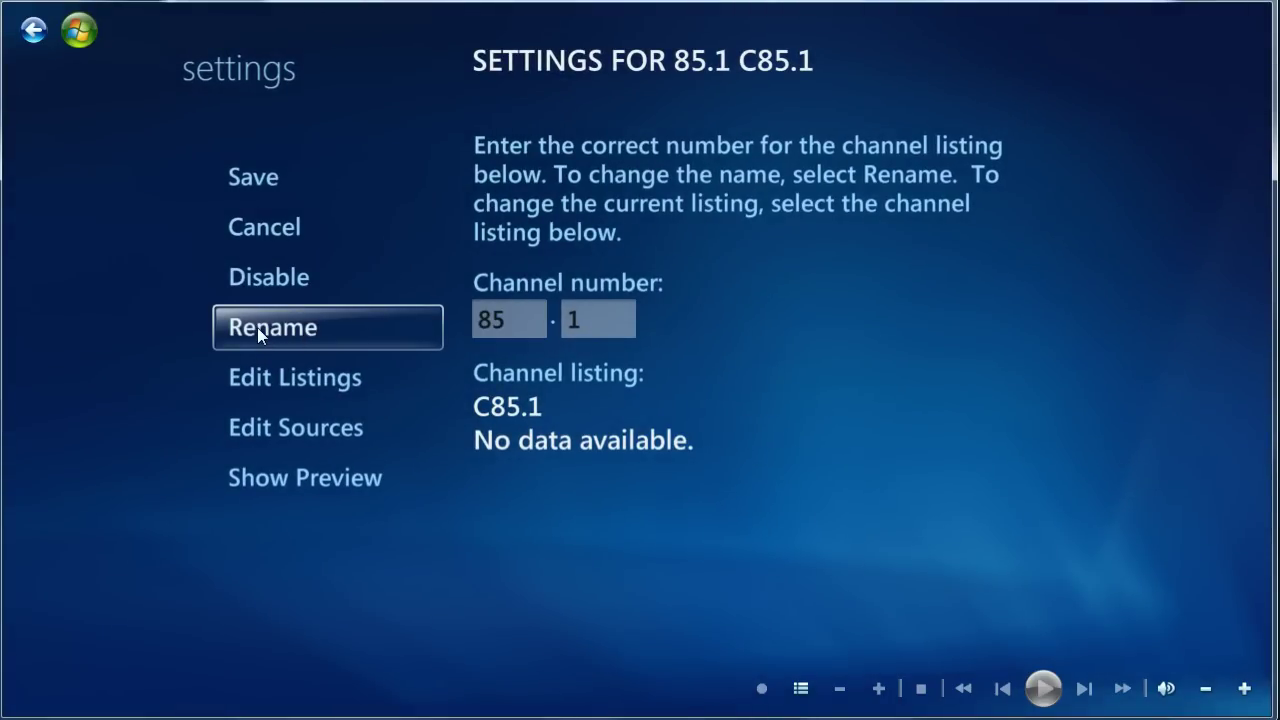
# Step: Rename channel 85.1 to ONCABLE, checking the name against the SiliconDust lineup, and save the new name
pyautogui.click(291, 338)
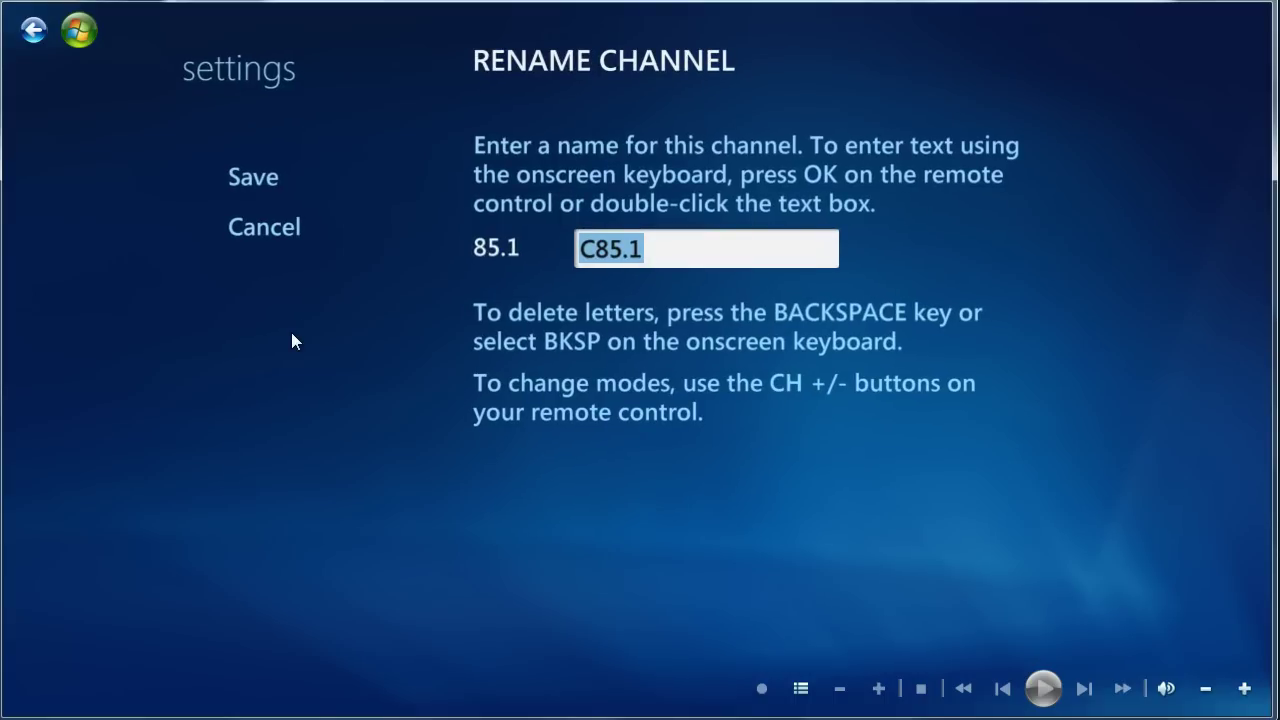
pyautogui.press('BackSpace')
pyautogui.write('o')
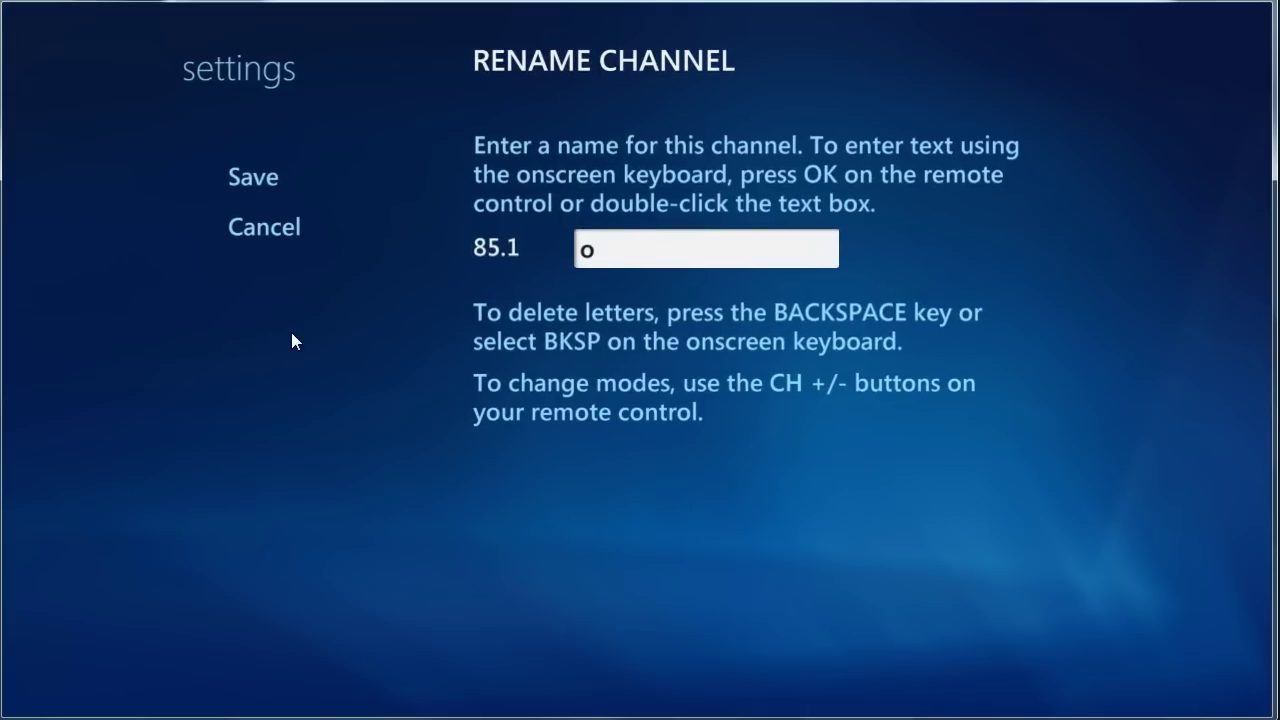
pyautogui.press('BackSpace')
pyautogui.write('ONCABLE')
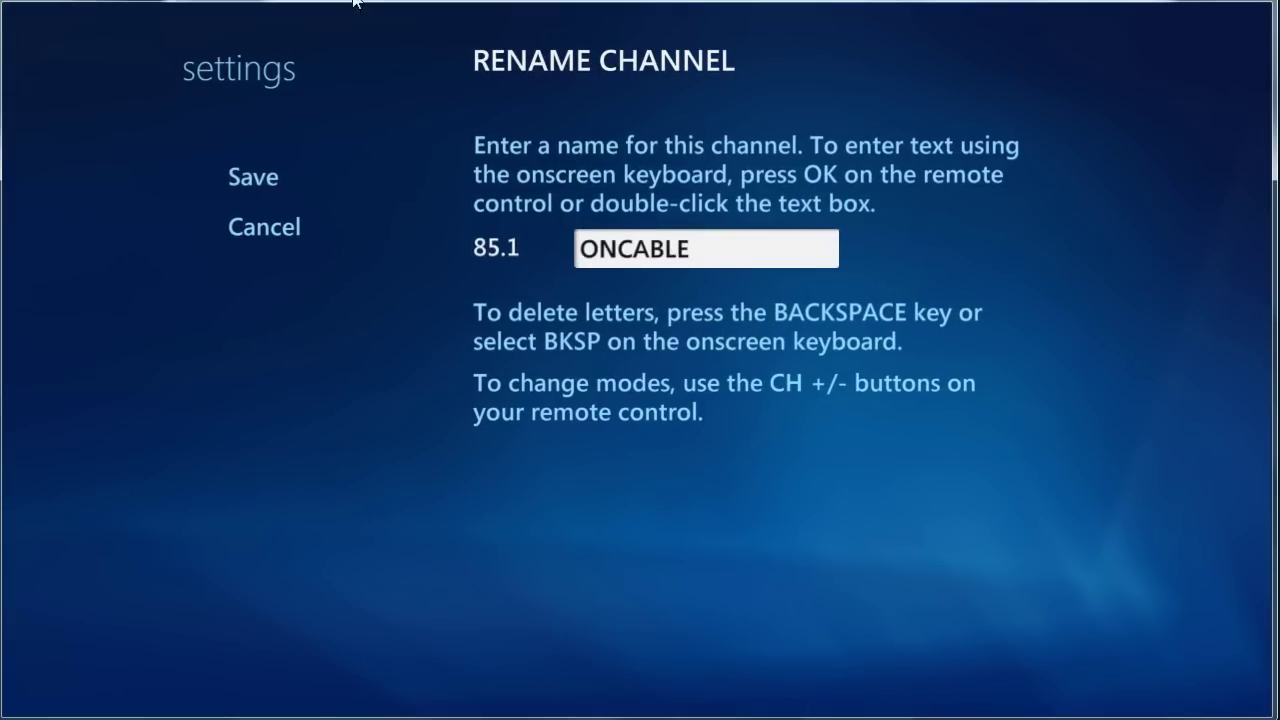
pyautogui.press('Tab')
pyautogui.hotkey('alt', 'Tab')
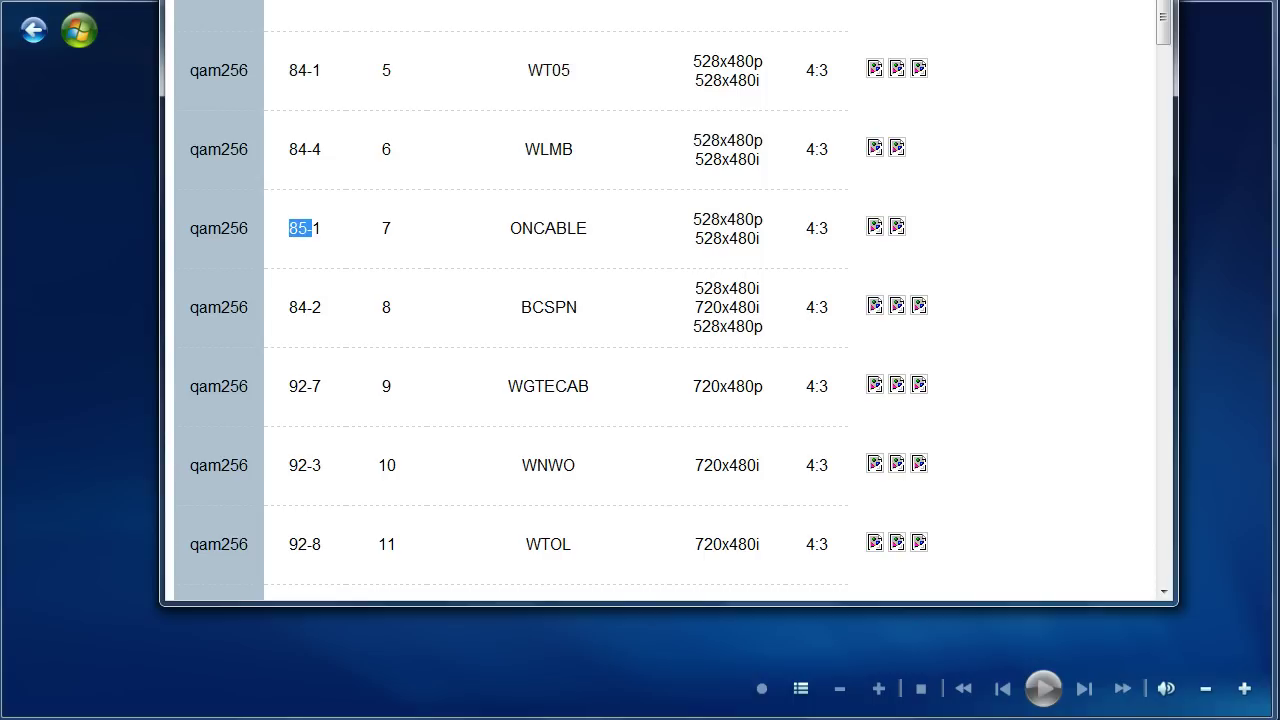
pyautogui.click(132, 6)
pyautogui.click(285, 180)
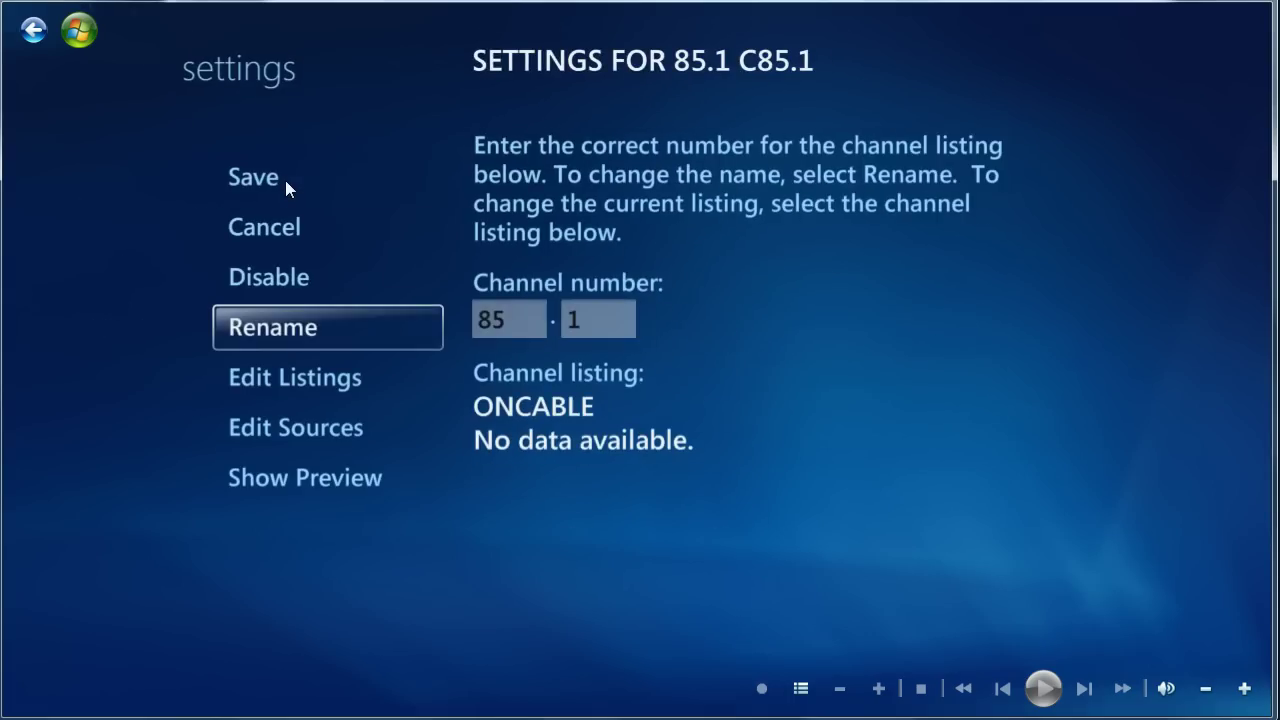
# Step: Save the settings of channel 85.1 and the edited channel list, and return to the start menu
pyautogui.click(265, 186)
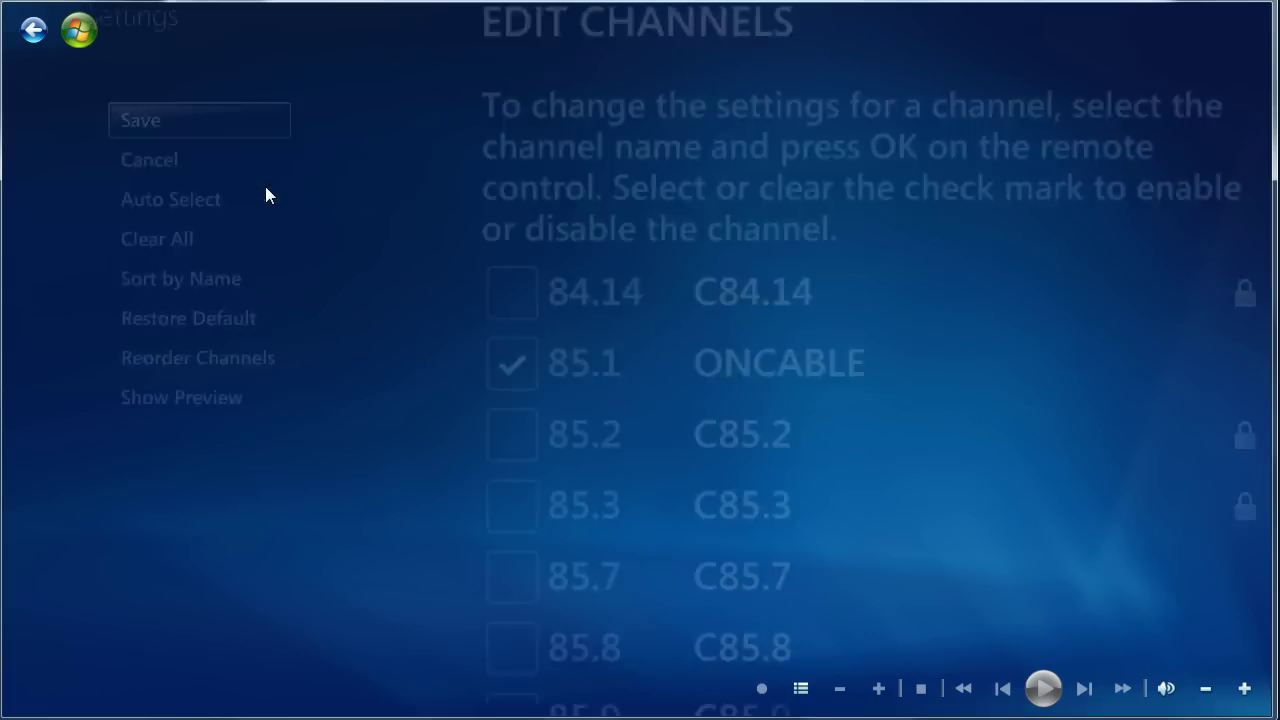
pyautogui.click(265, 186)
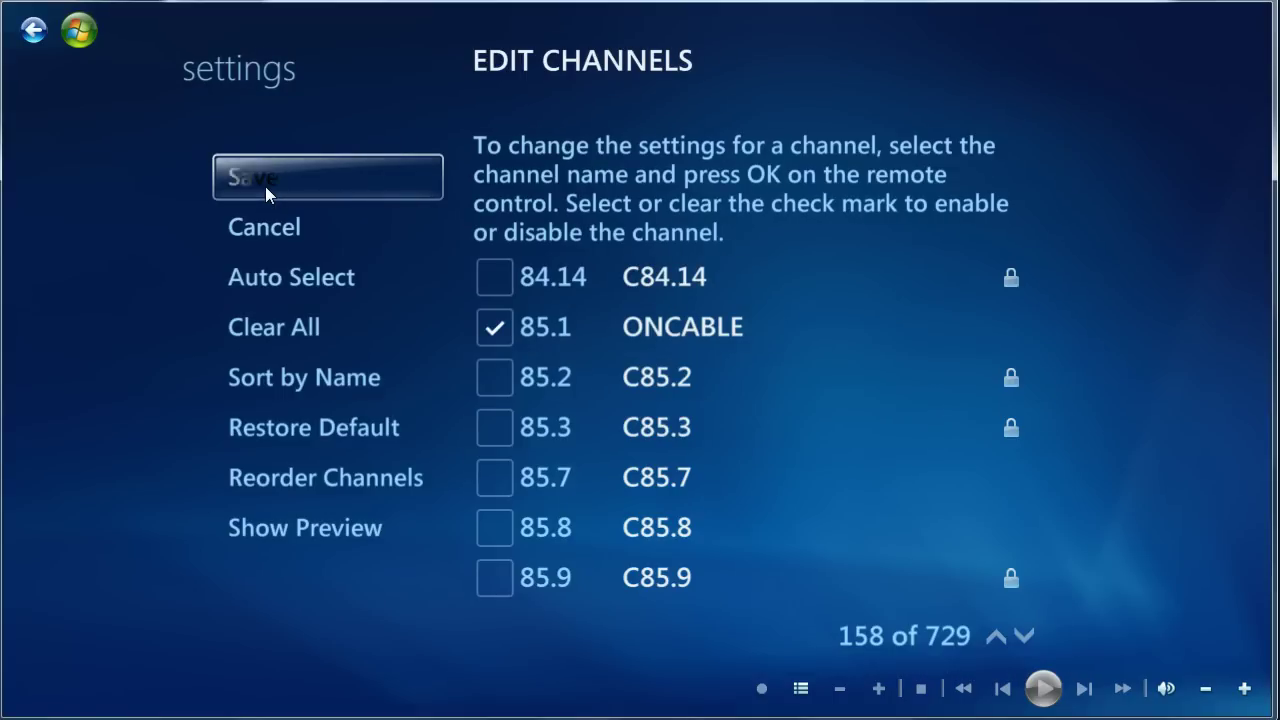
pyautogui.click(77, 34)
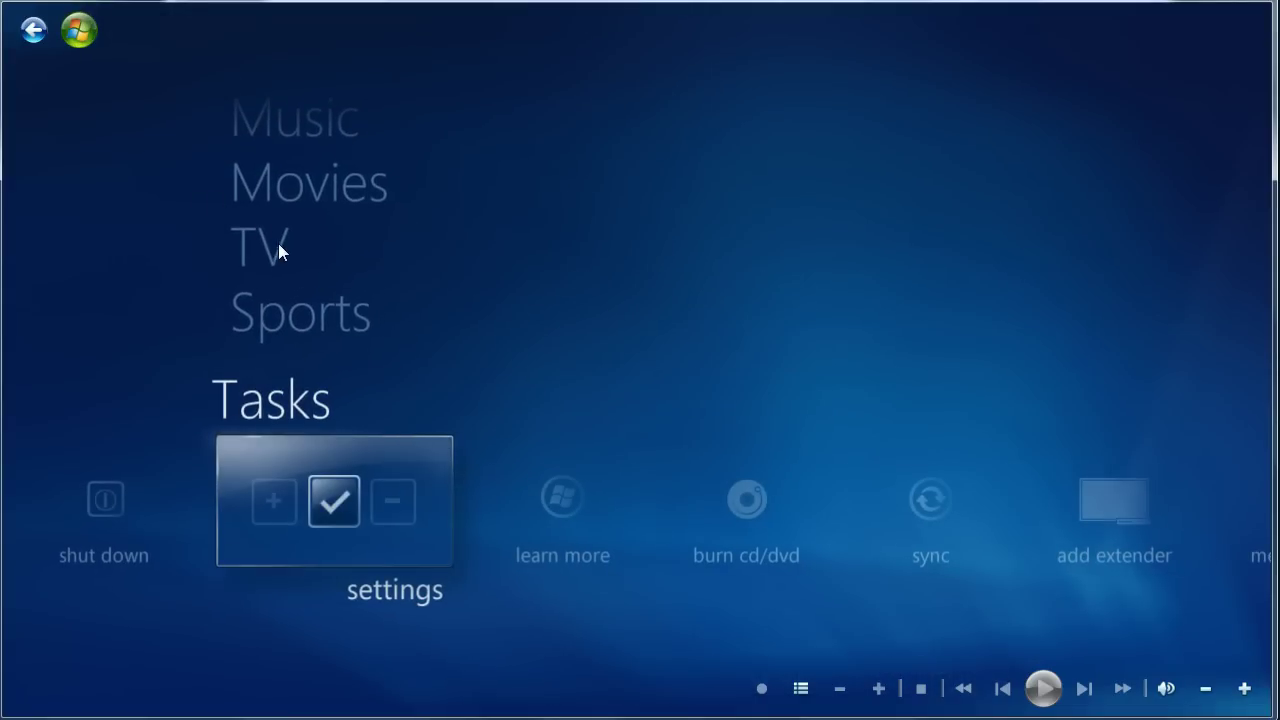
# Step: Open the TV guide and play channel 85.1 ONCABLE to check its picture, stopping playback when done
pyautogui.click(279, 244)
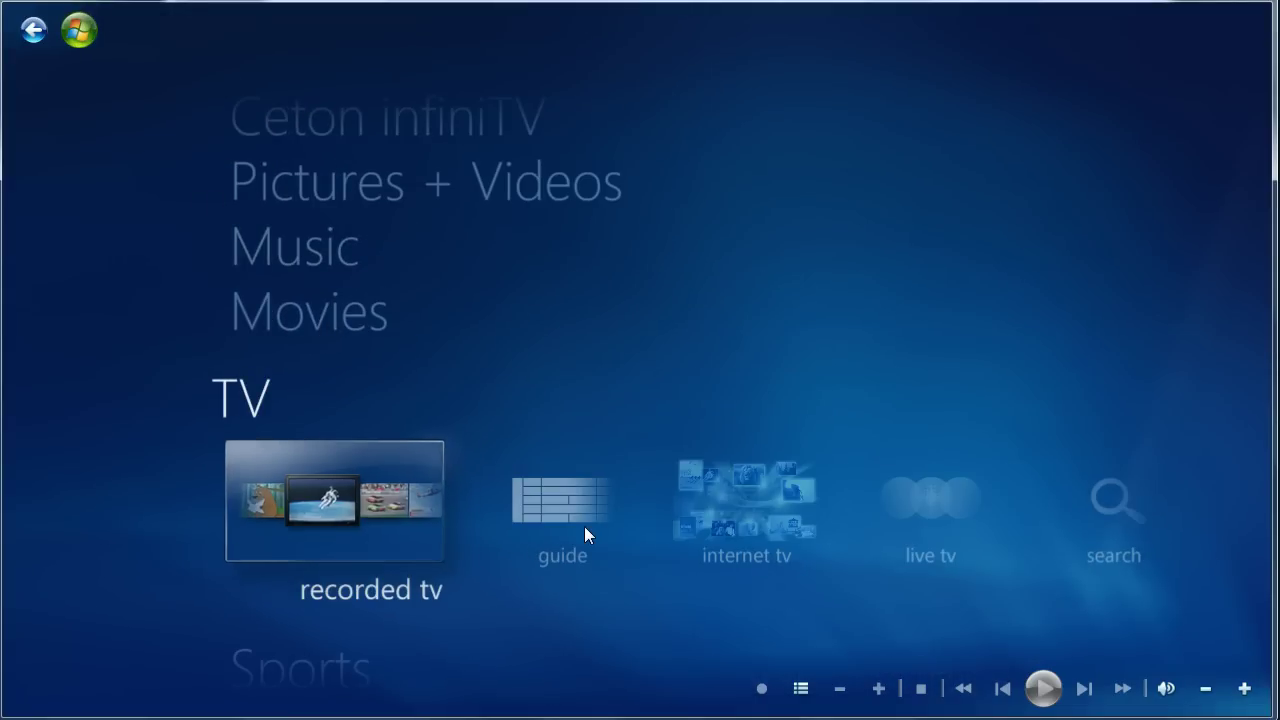
pyautogui.click(584, 526)
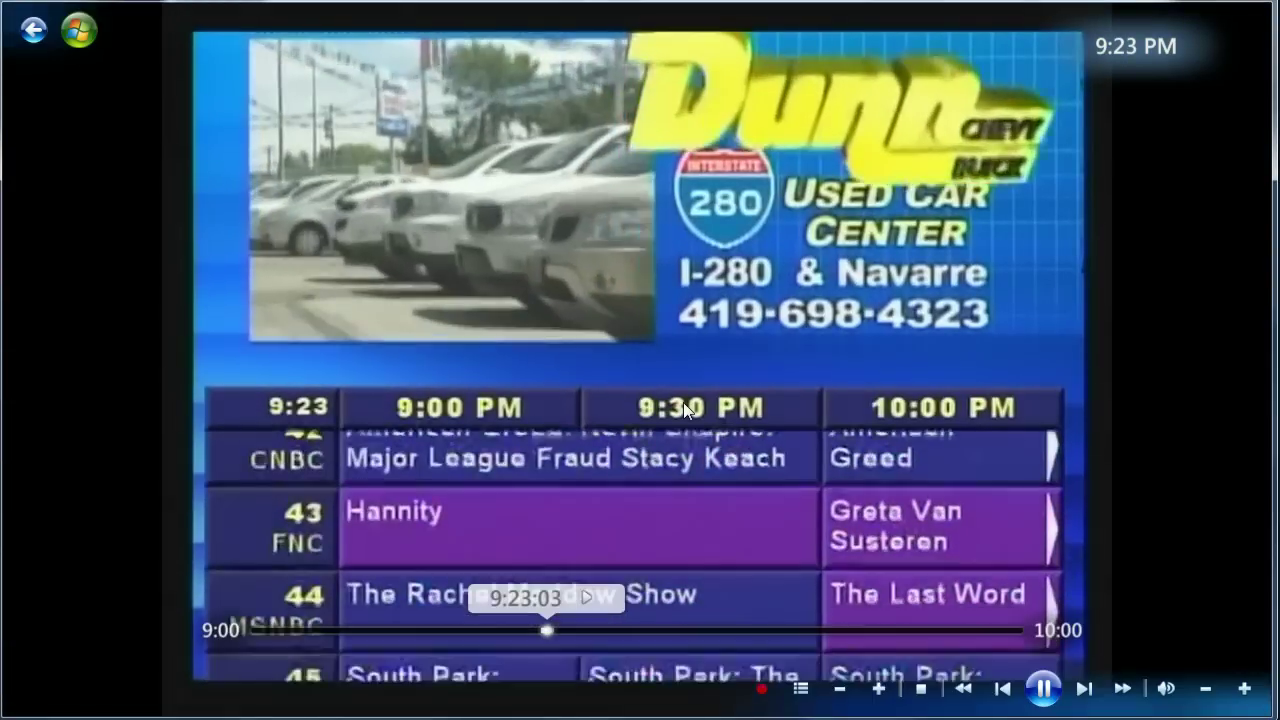
pyautogui.click(918, 696)
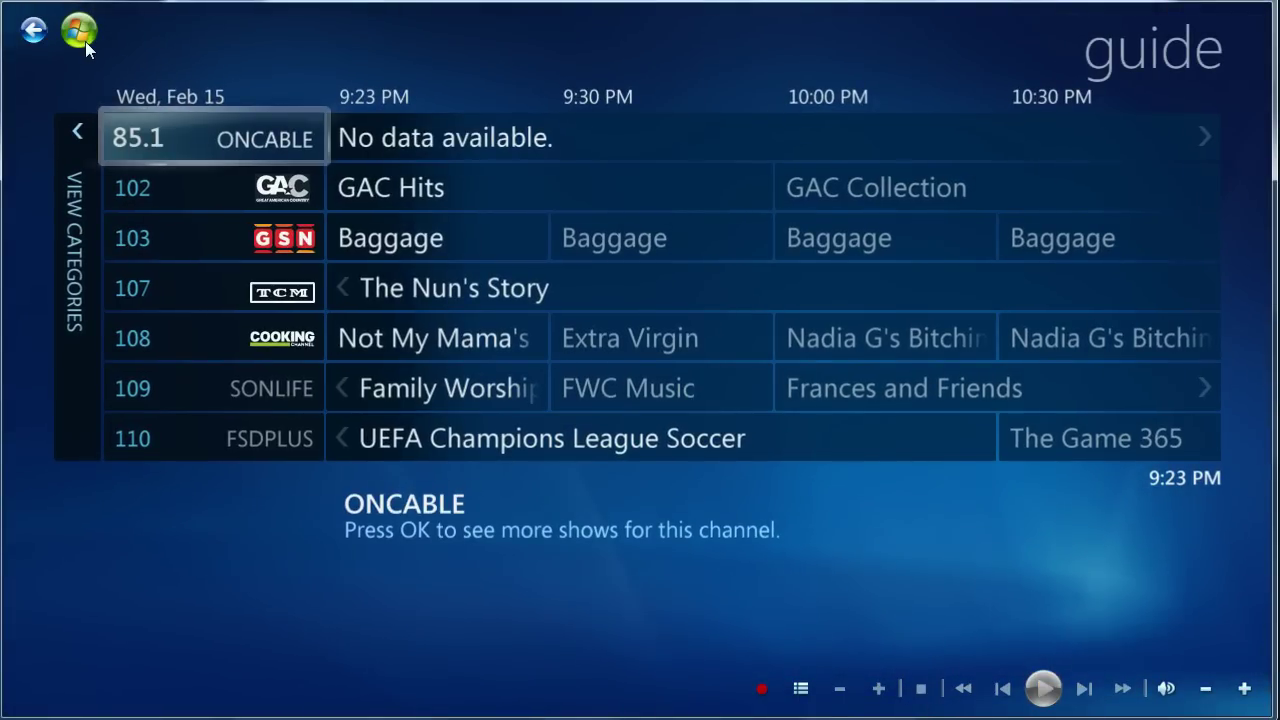
# Step: Open the Add Missing Channels page in the TV guide settings
pyautogui.click(85, 41)
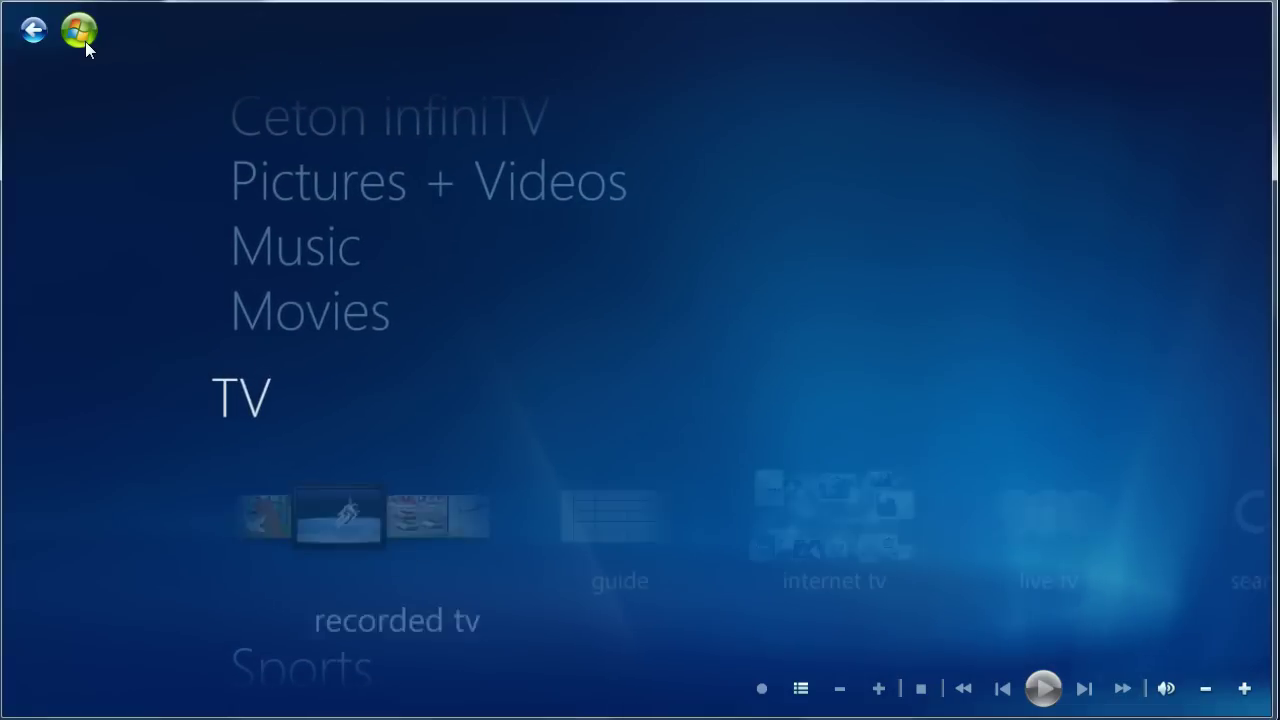
pyautogui.scroll(-2, 337, 459)
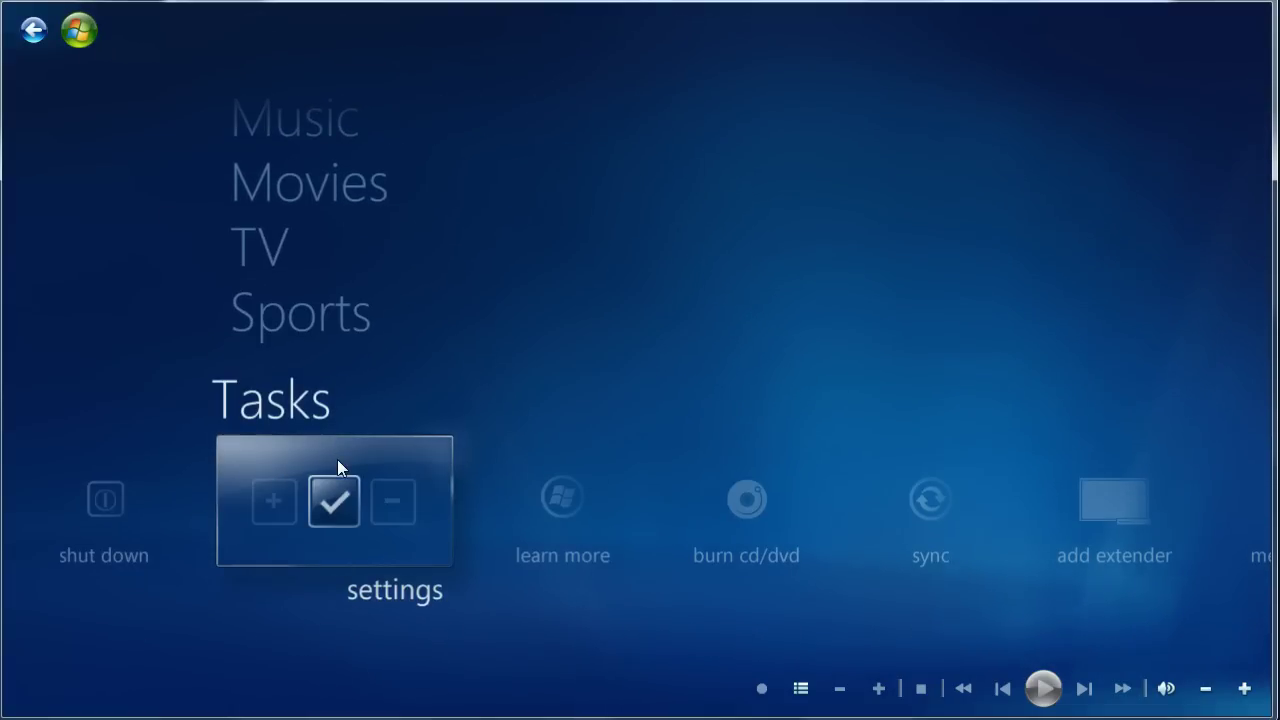
pyautogui.click(355, 505)
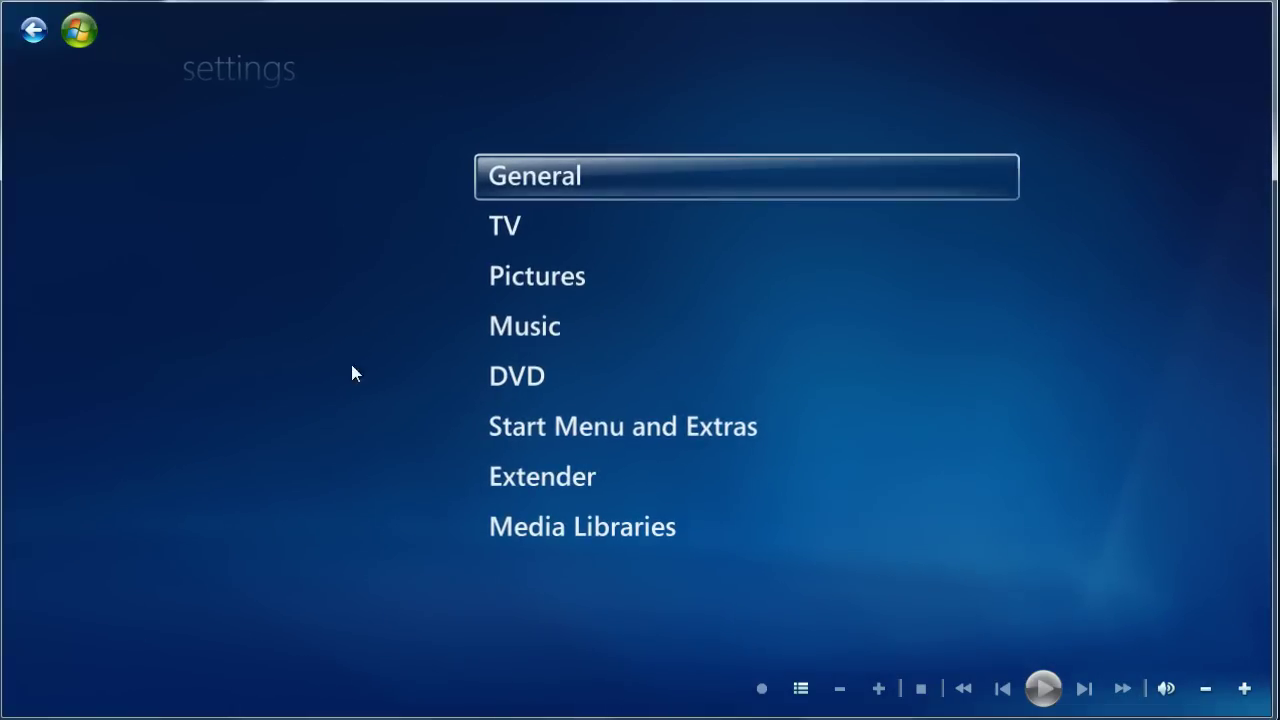
pyautogui.click(541, 235)
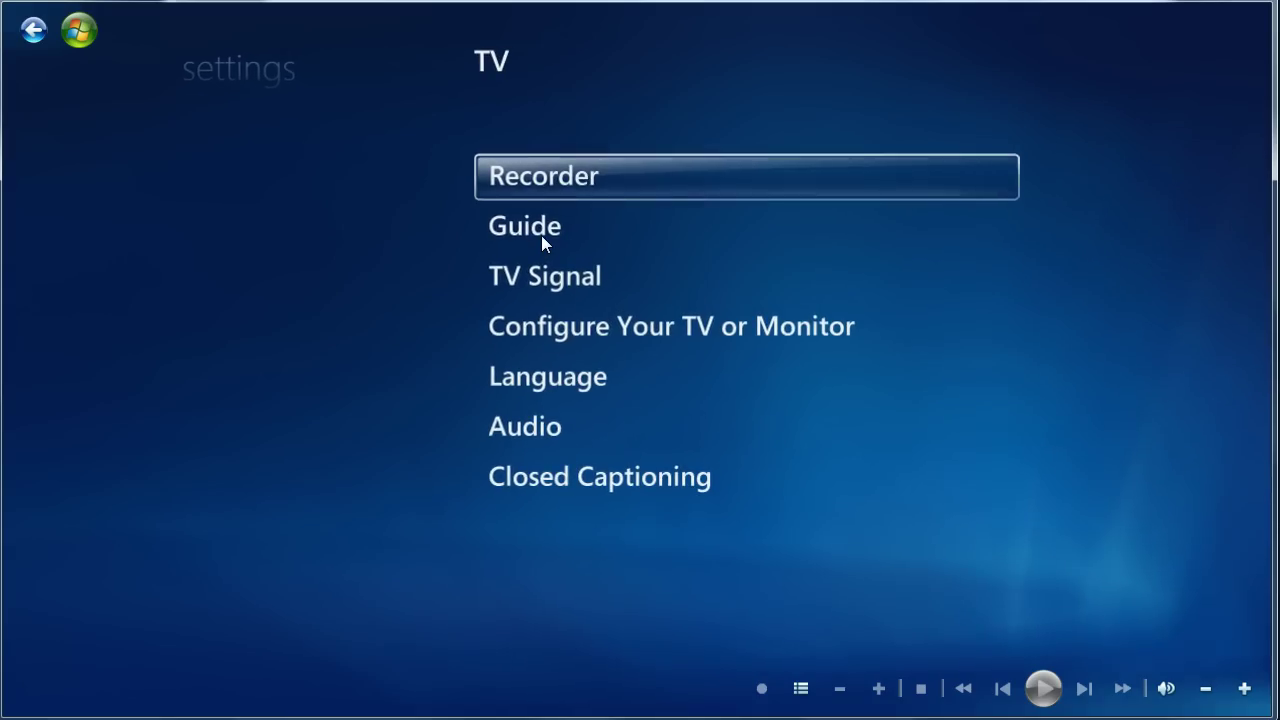
pyautogui.click(567, 228)
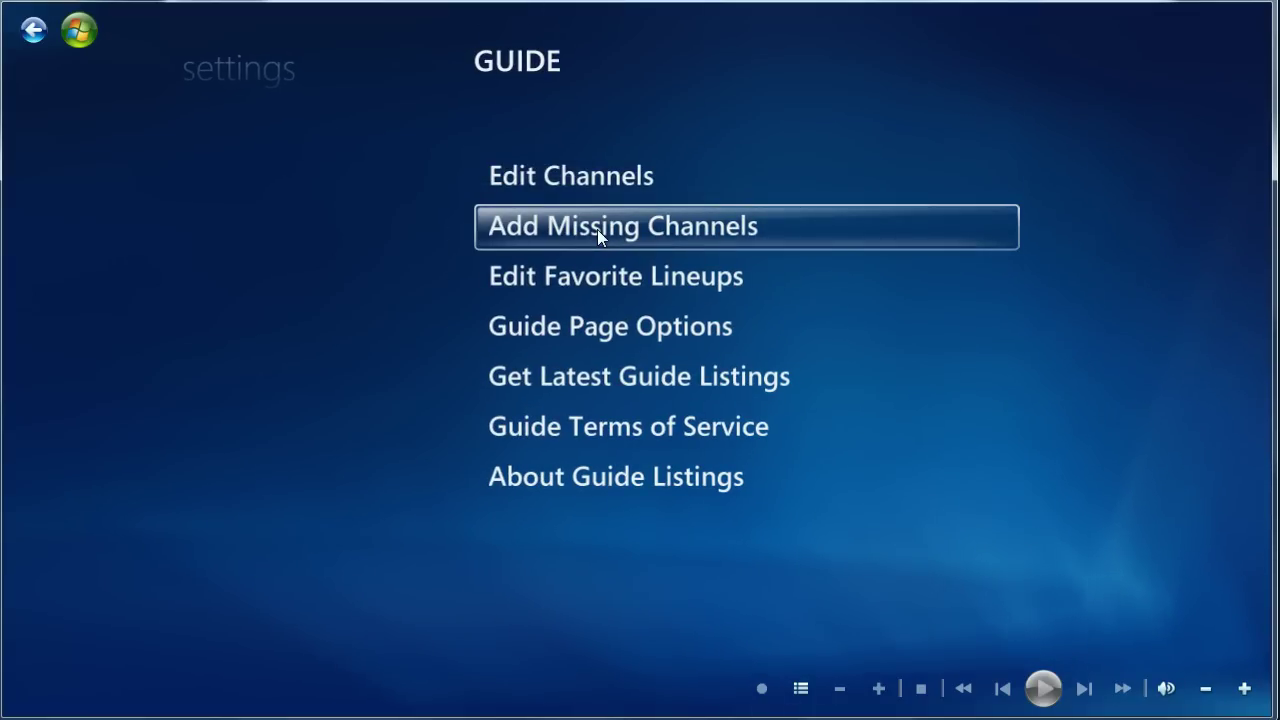
pyautogui.click(597, 229)
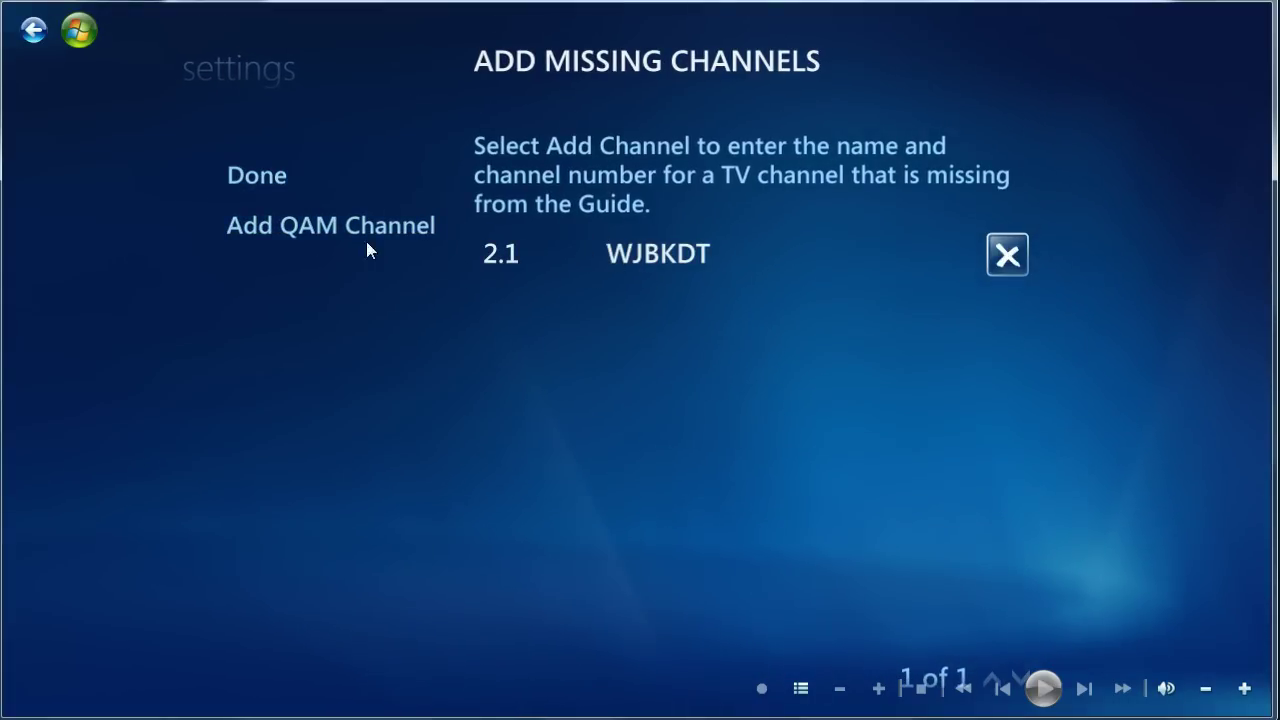
# Step: Start adding a QAM channel and enter 84.2 as its digital channel number, taken from the BCSPN entry in SiliconDust's lineup
pyautogui.click(265, 238)
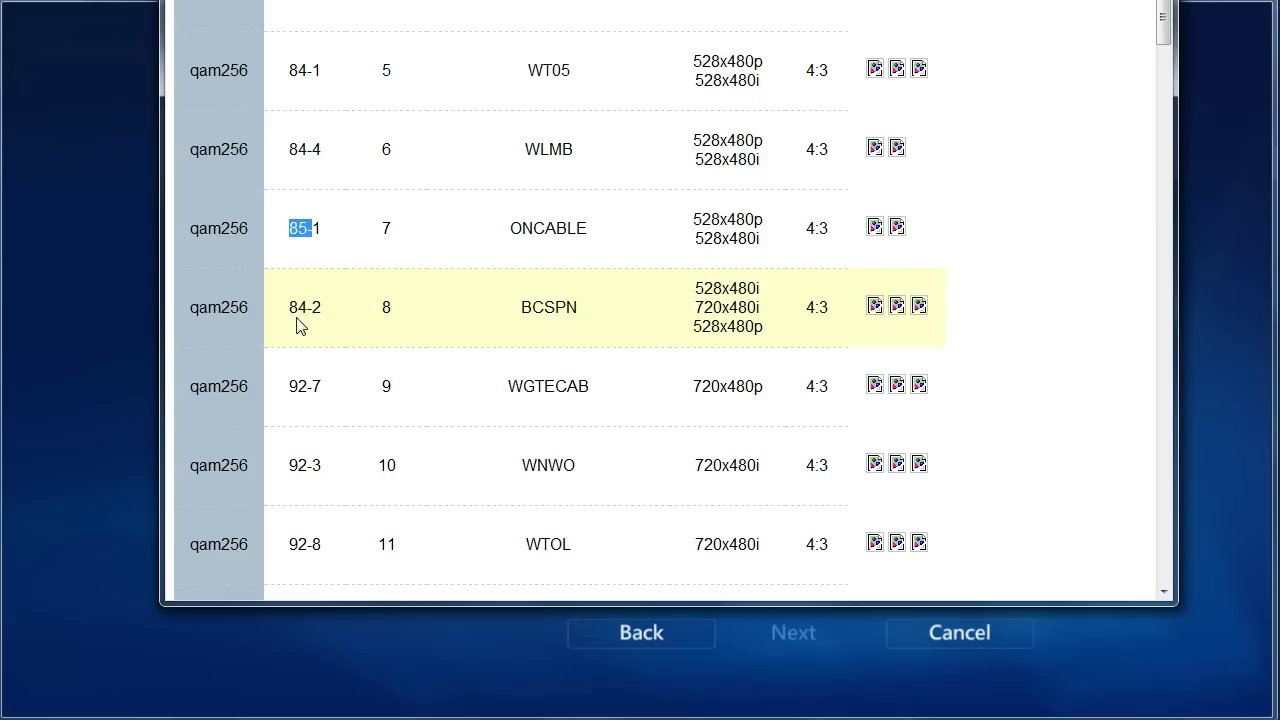
pyautogui.moveTo(288, 307); pyautogui.dragTo(334, 313)
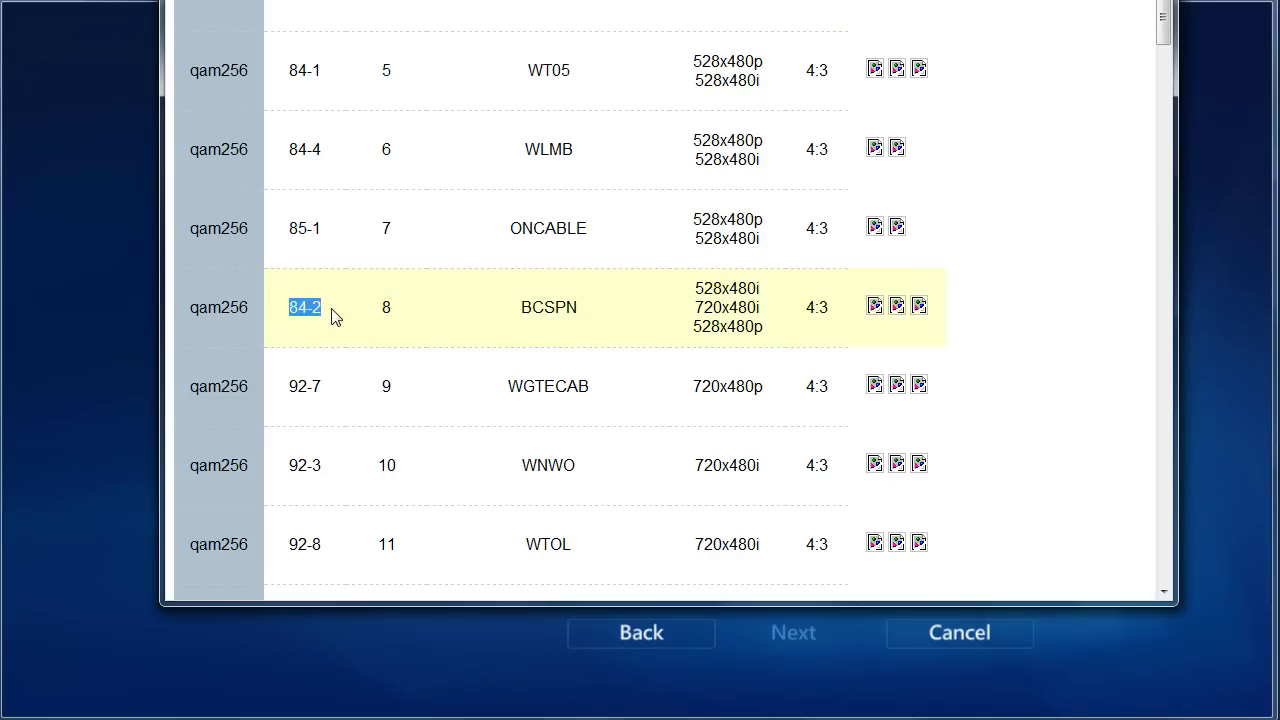
pyautogui.click(122, 2)
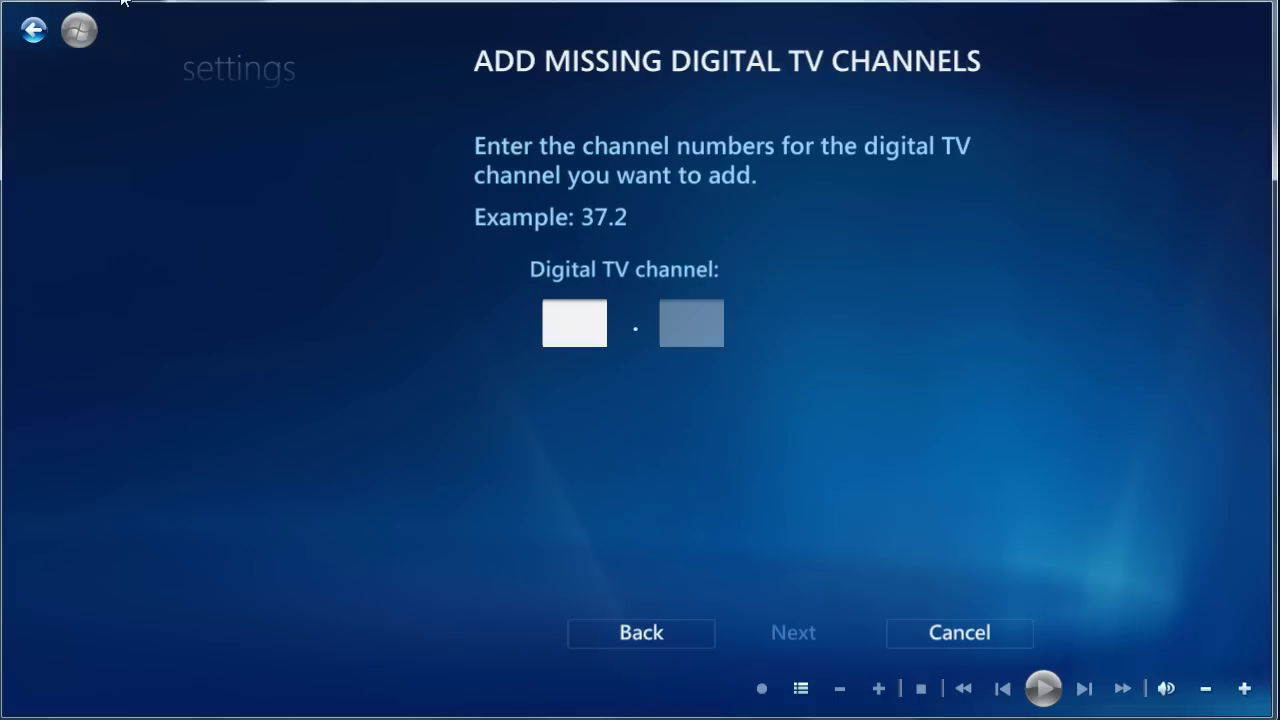
pyautogui.write('84')
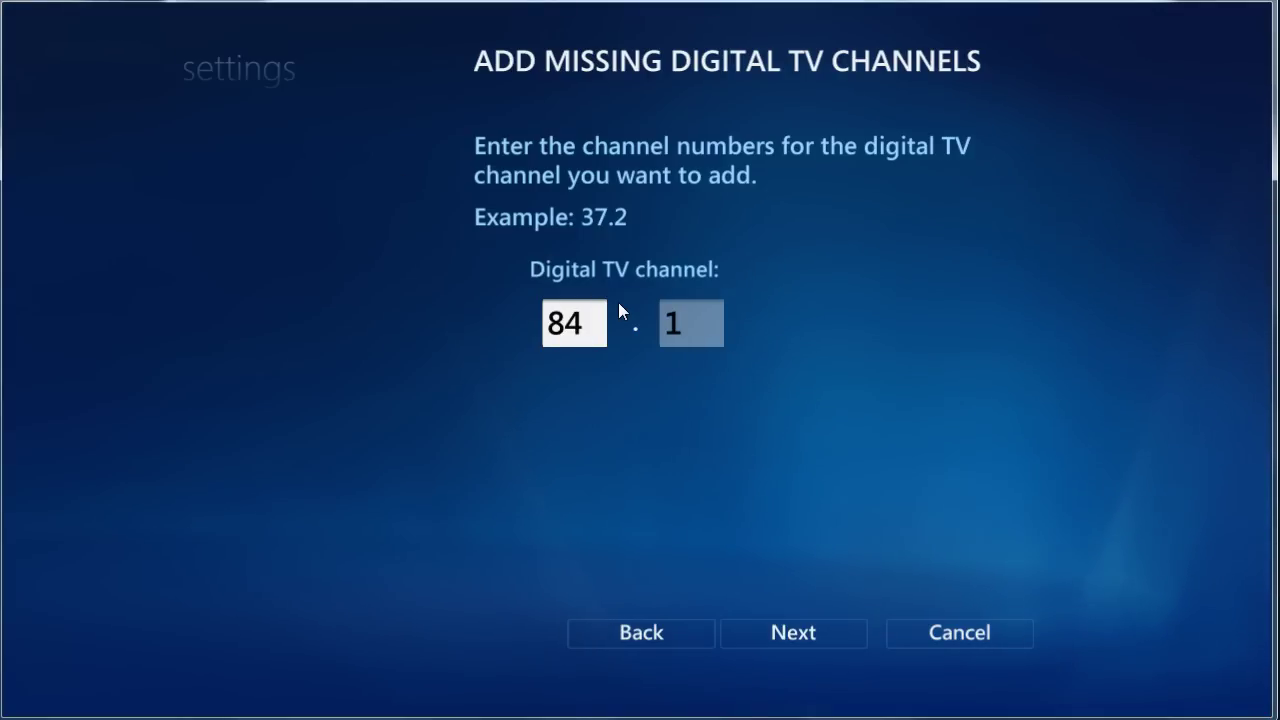
pyautogui.press('.')
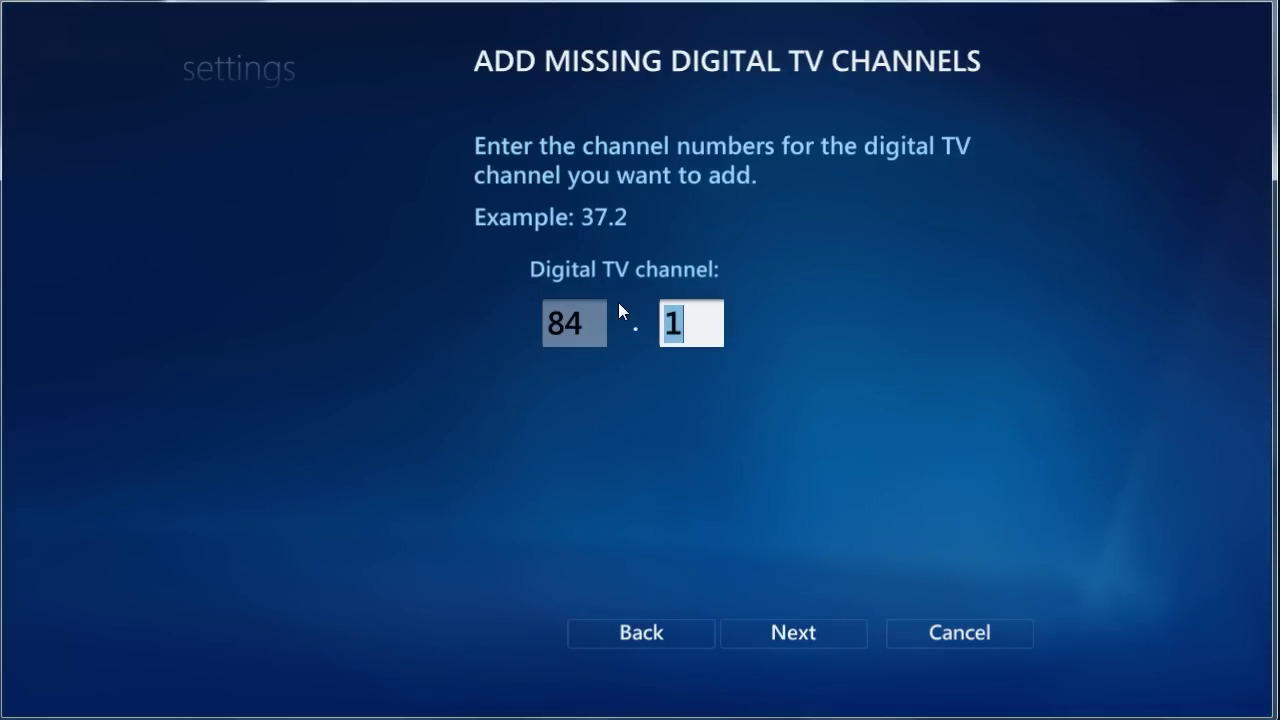
pyautogui.write('2')
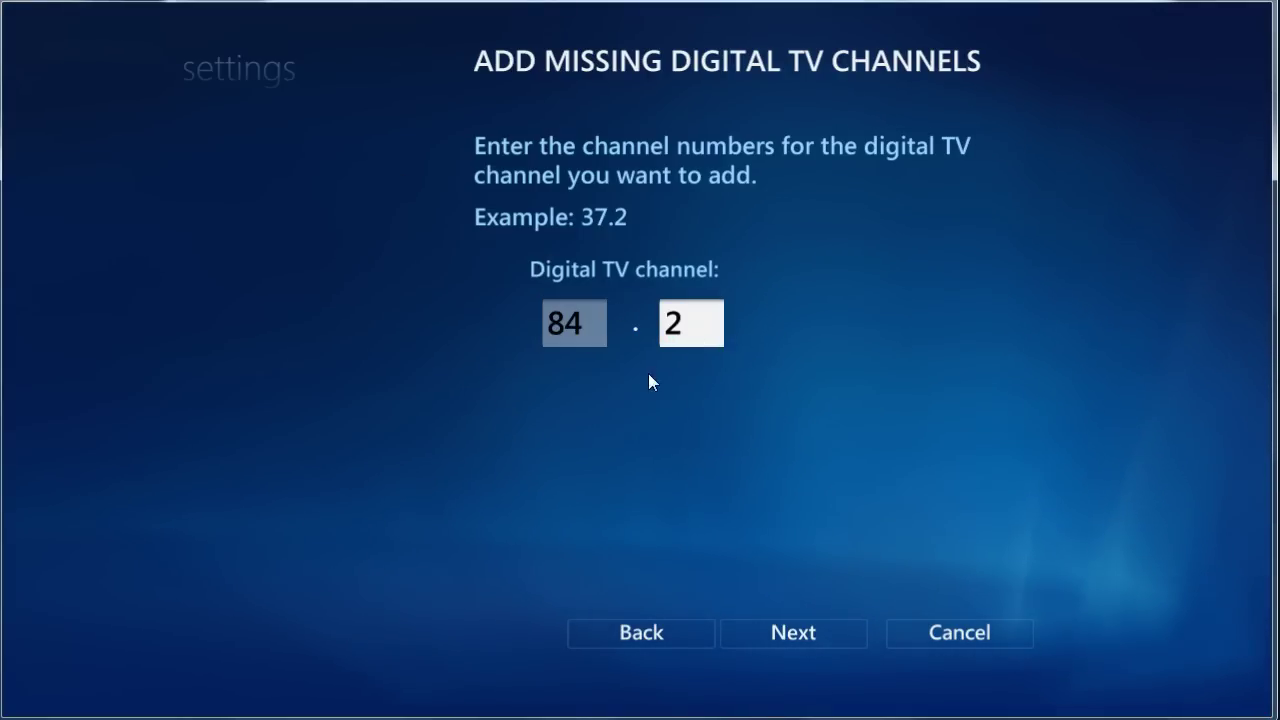
pyautogui.click(807, 633)
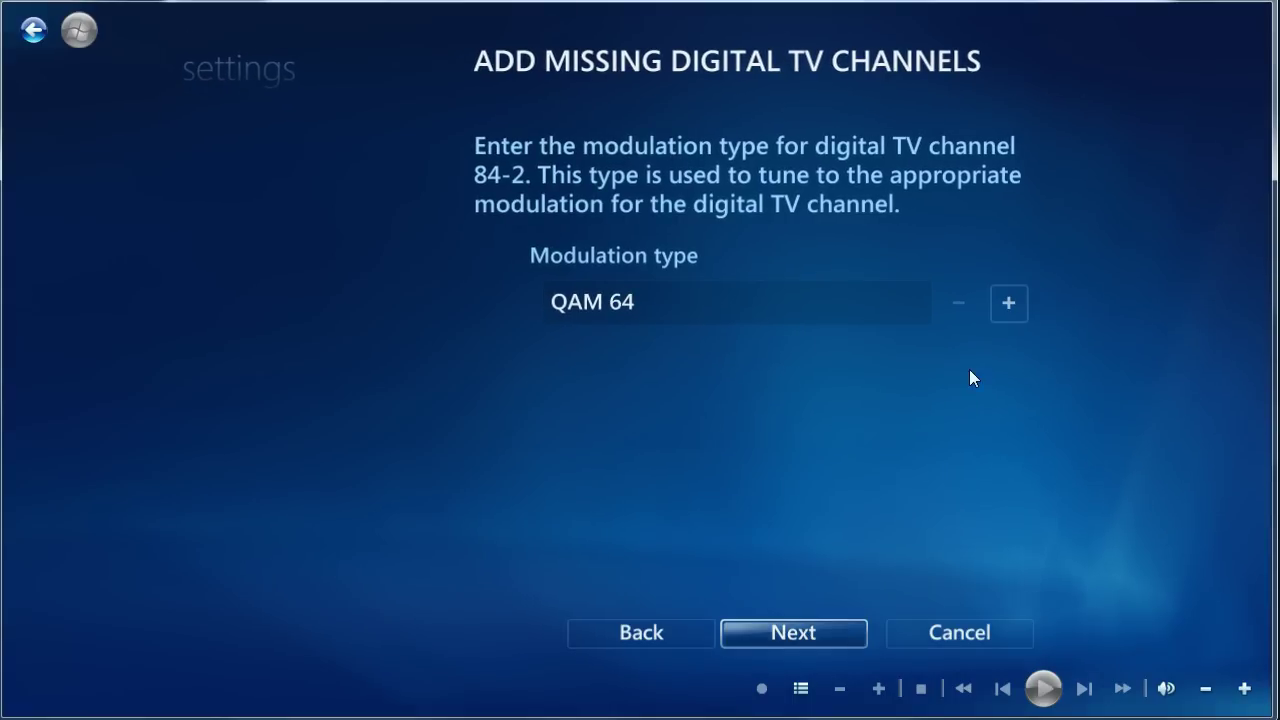
# Step: Set the modulation type of channel 84-2 to QAM 256, checking it against the SiliconDust lineup, and continue to naming
pyautogui.click(1008, 304)
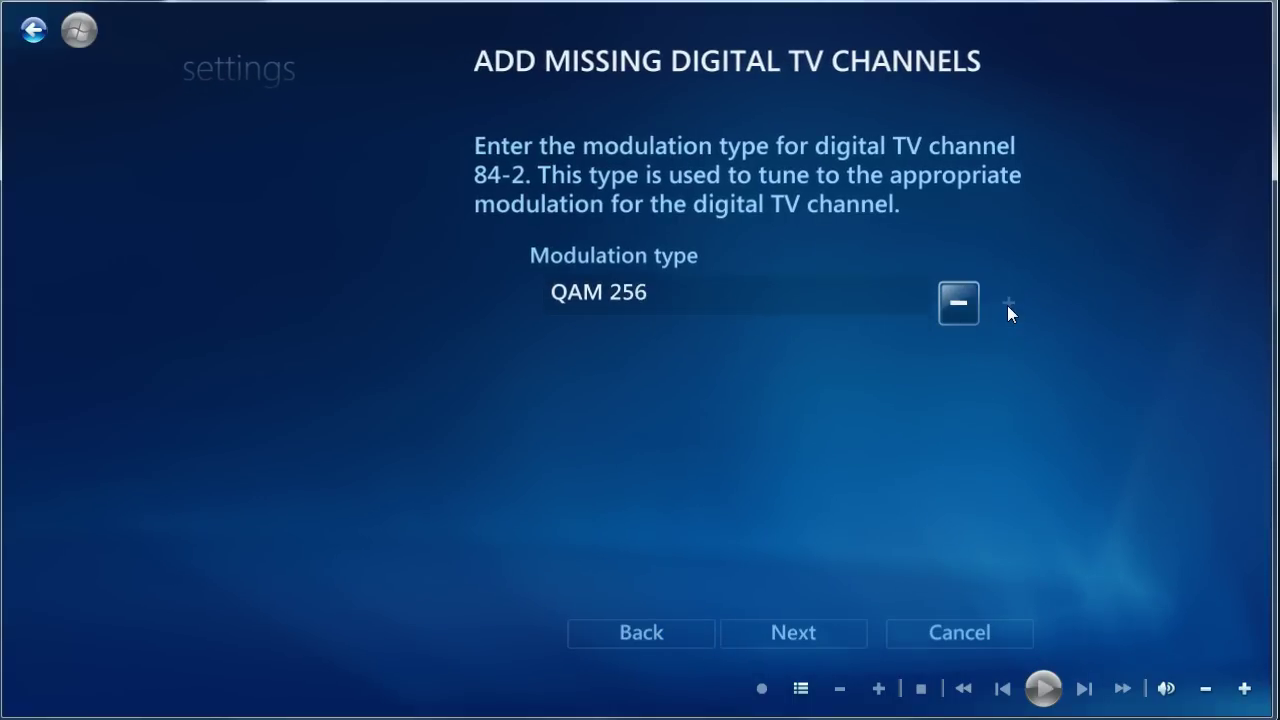
pyautogui.hotkey('alt', 'Tab')
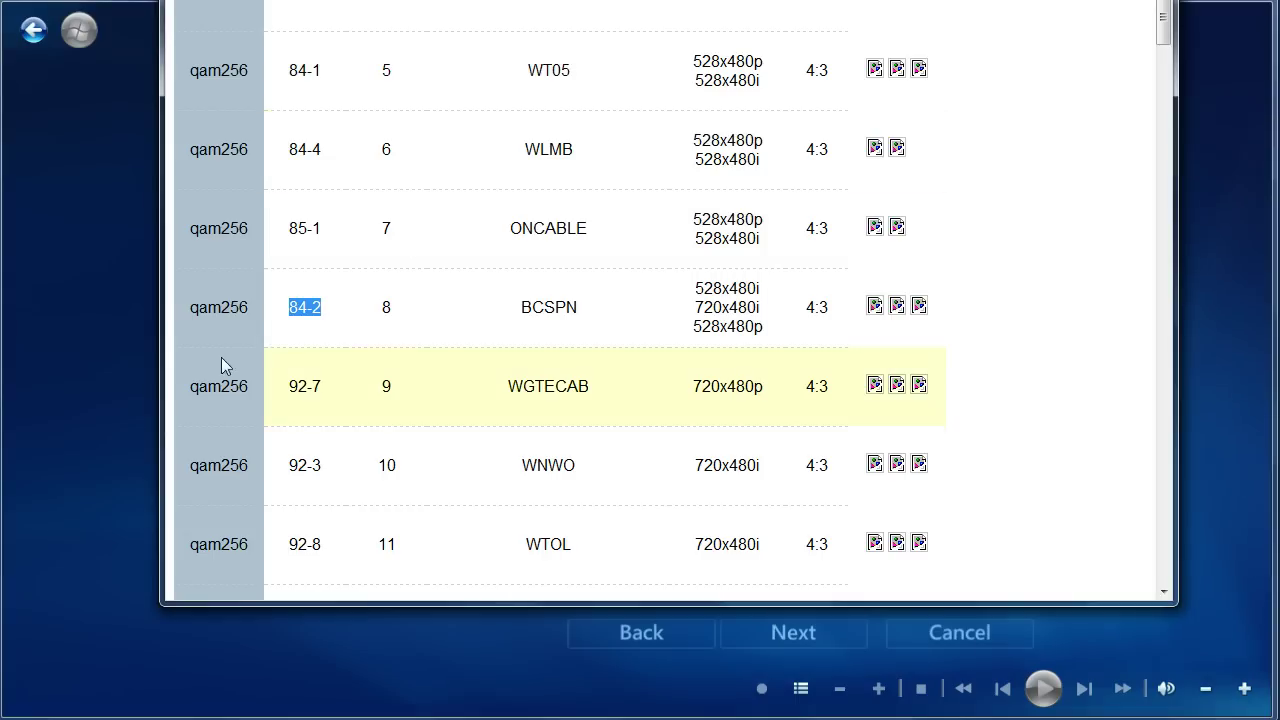
pyautogui.doubleClick(214, 307)
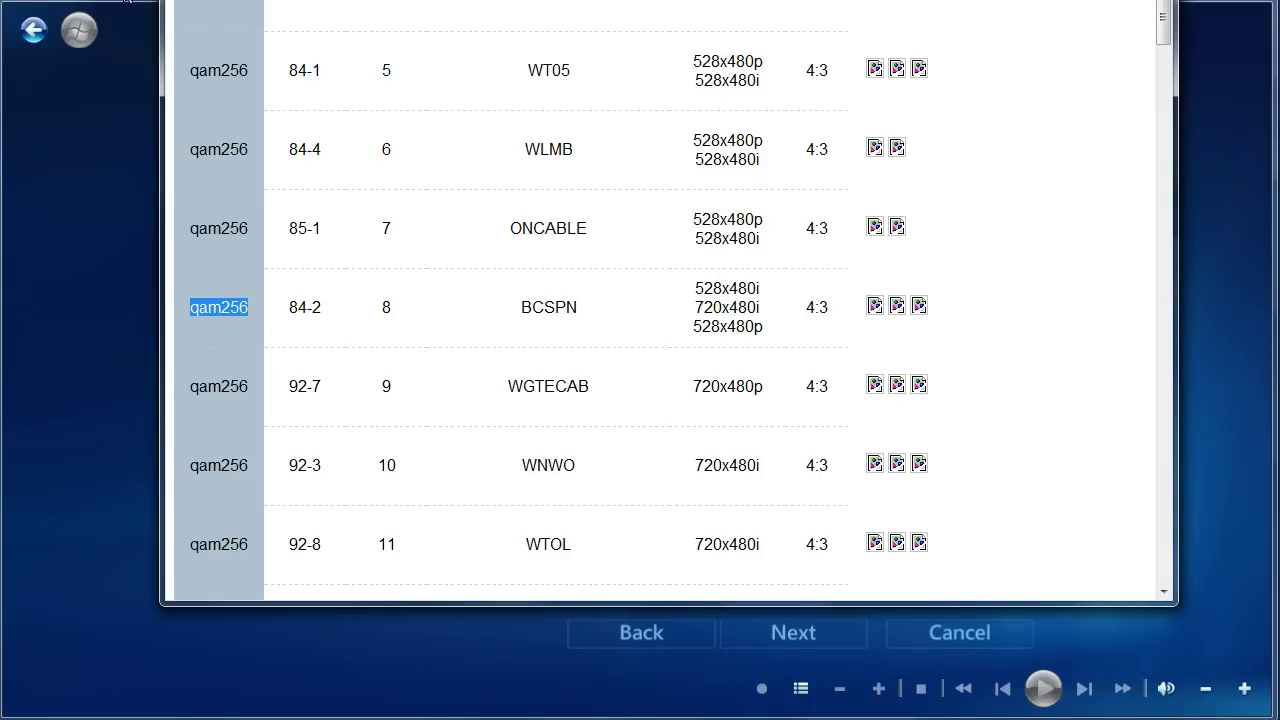
pyautogui.hotkey('alt', 'Tab')
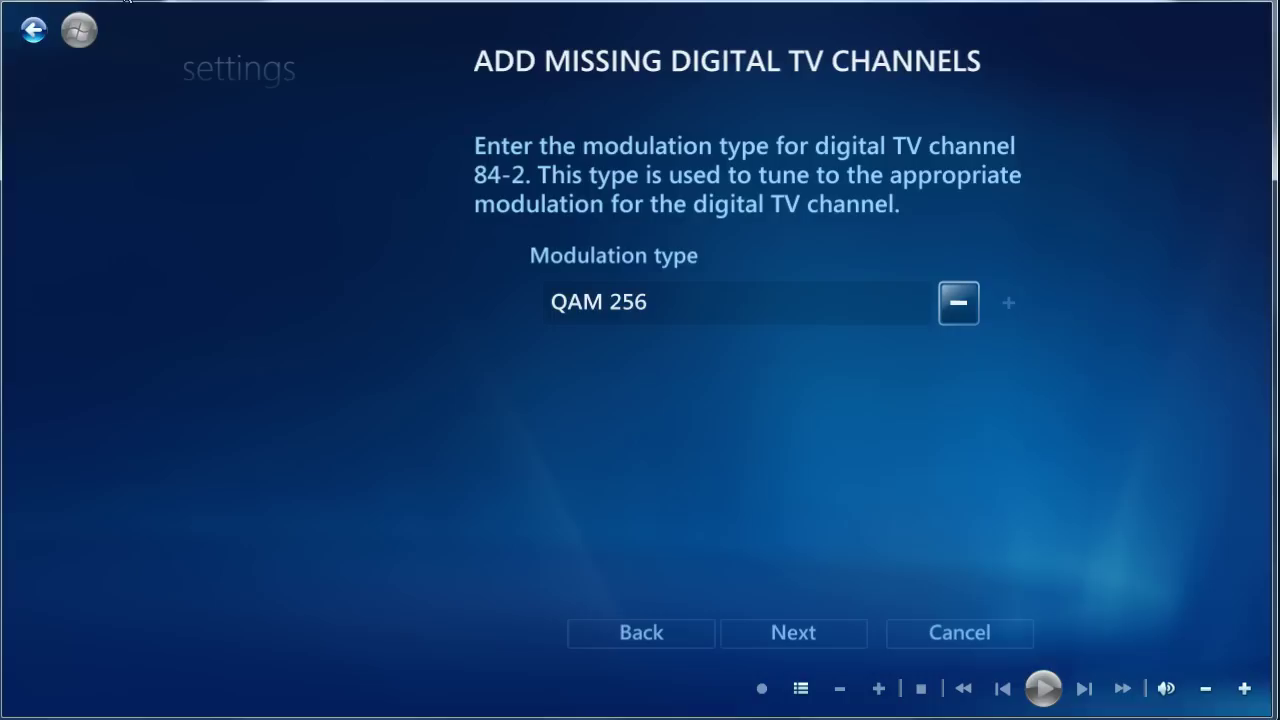
pyautogui.click(826, 630)
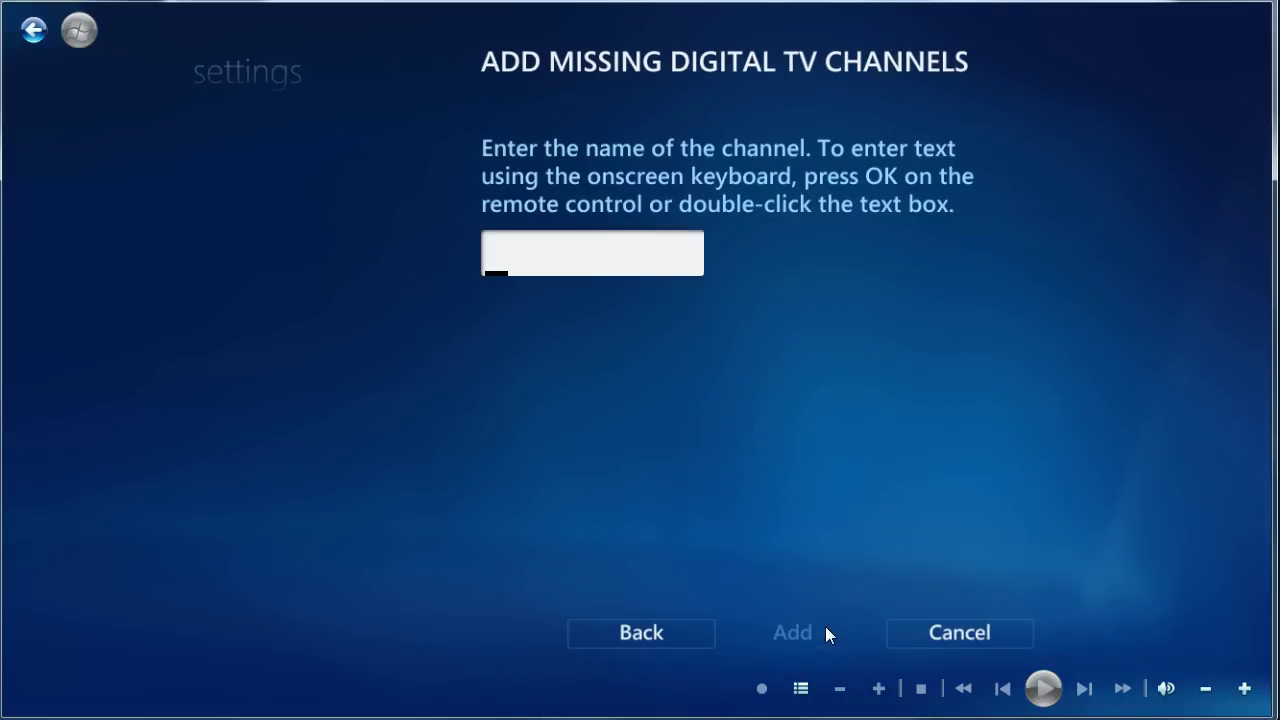
# Step: Name the new channel BCSPN, checking the name against the SiliconDust lineup, and add it to the missing channels
pyautogui.hotkey('alt', 'Tab')
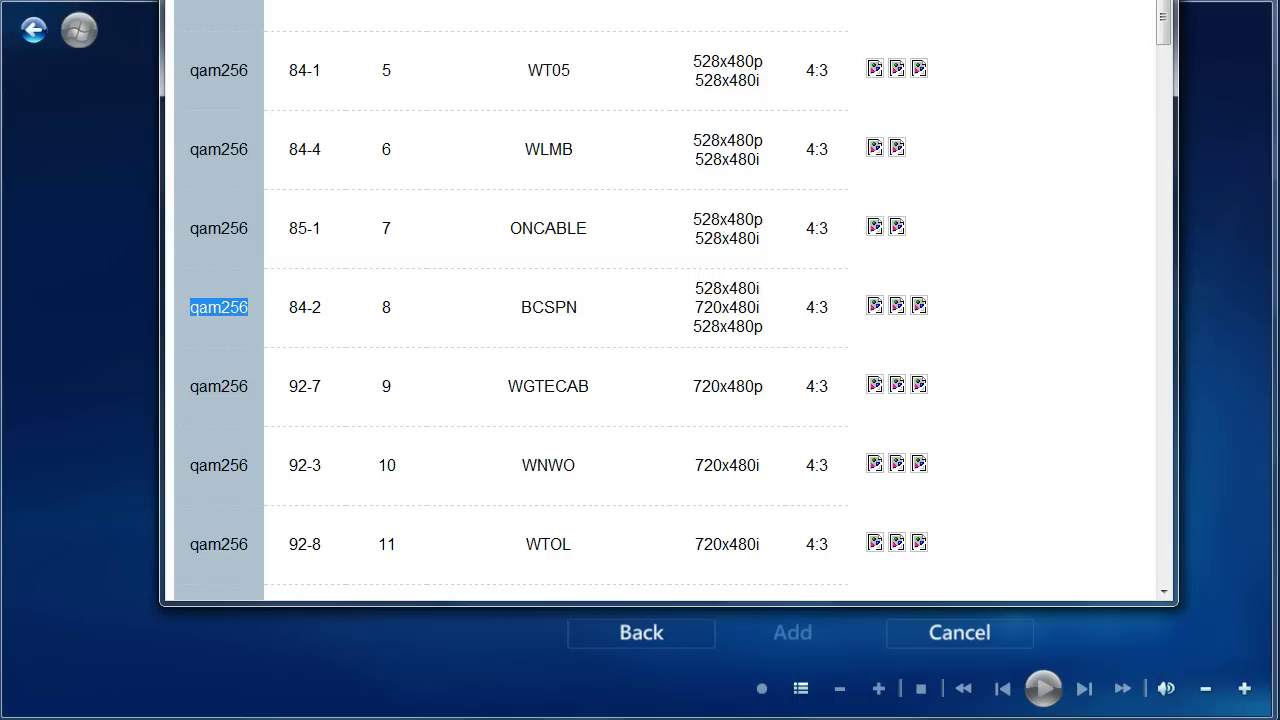
pyautogui.doubleClick(550, 310)
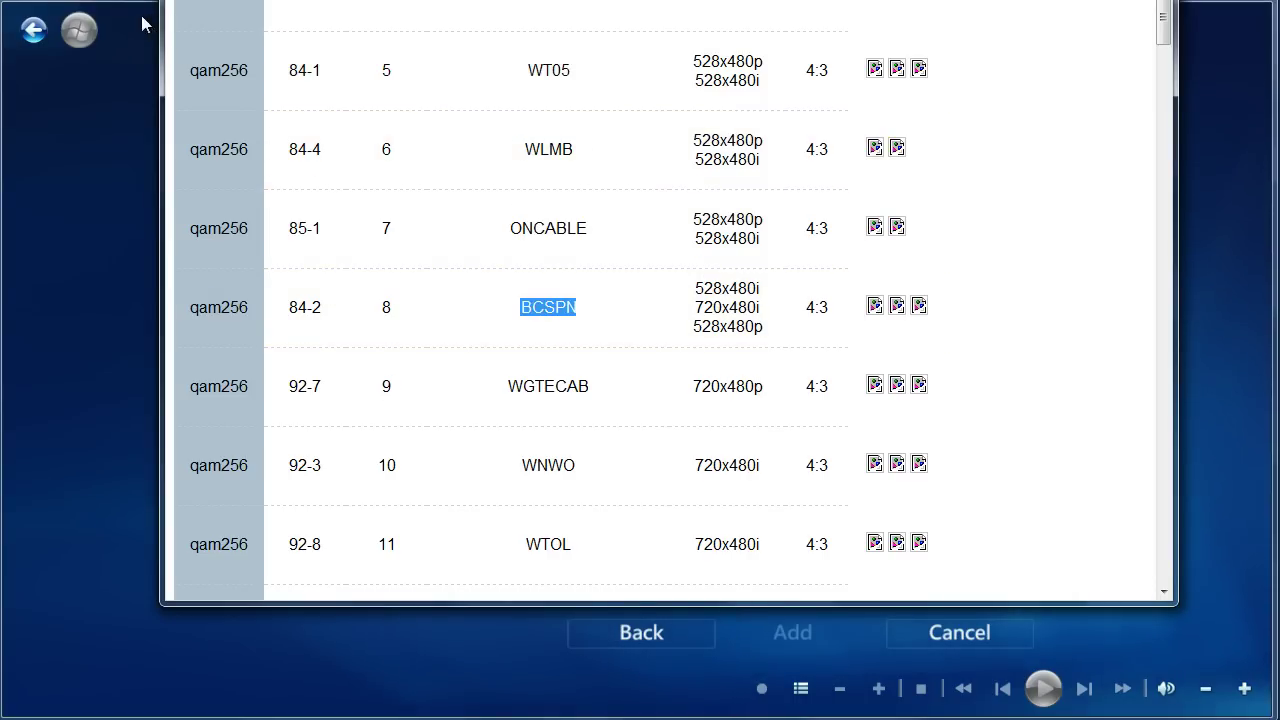
pyautogui.hotkey('alt', 'Tab')
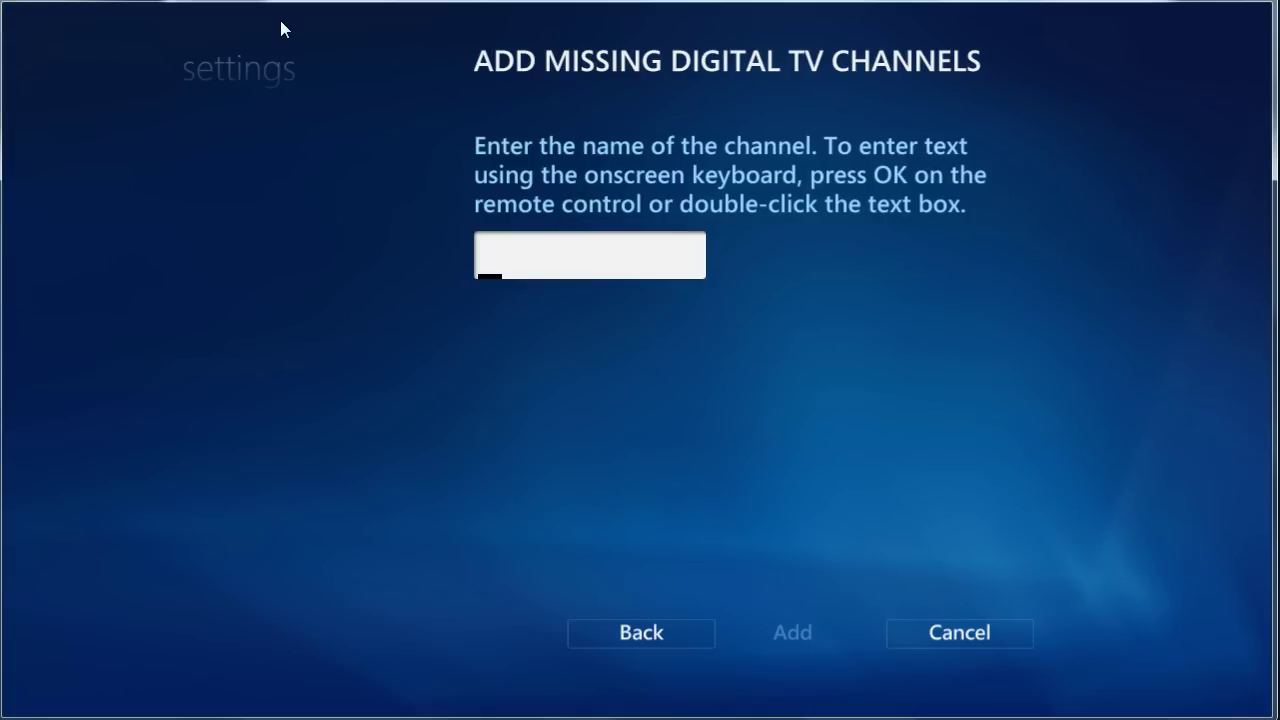
pyautogui.write('B')
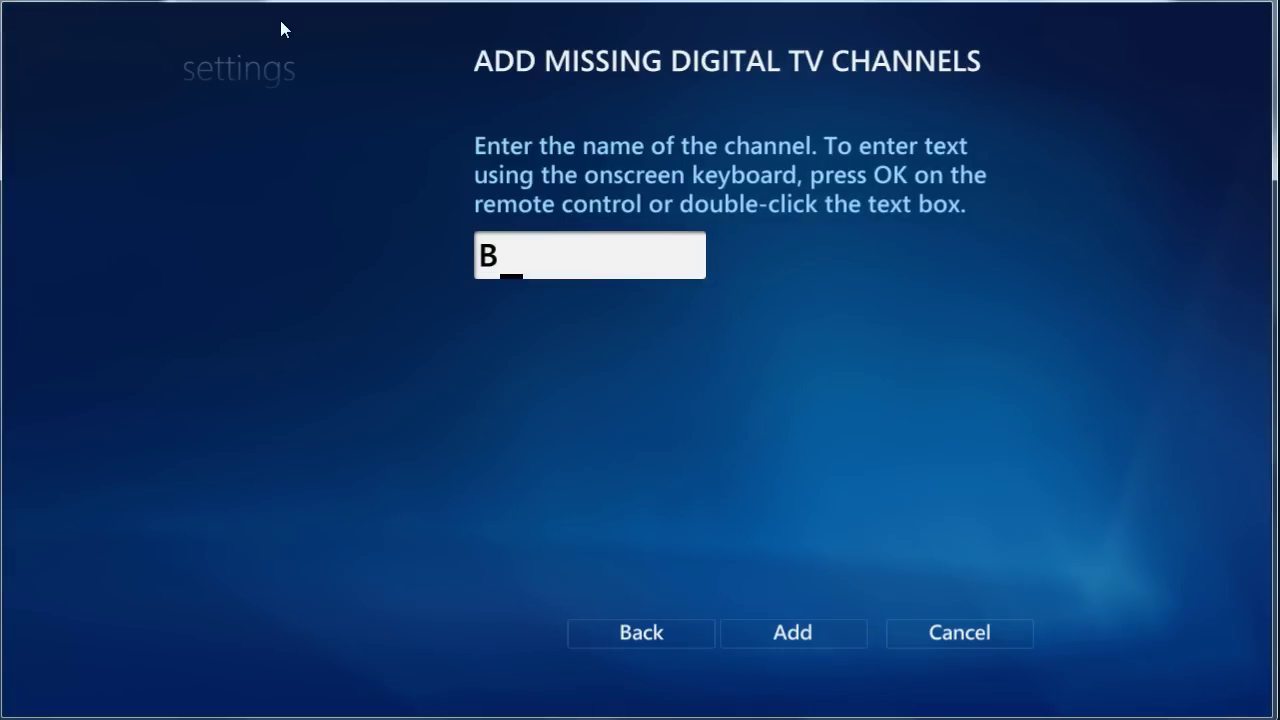
pyautogui.write('CSPN')
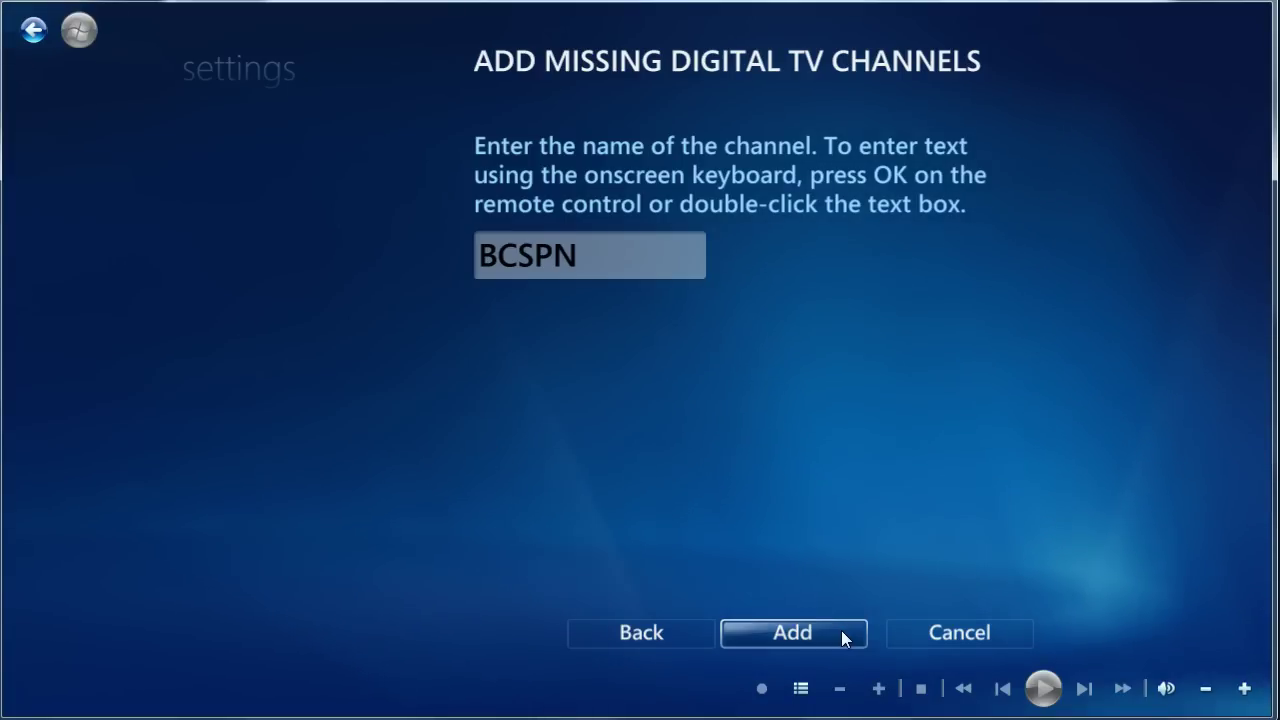
pyautogui.click(842, 635)
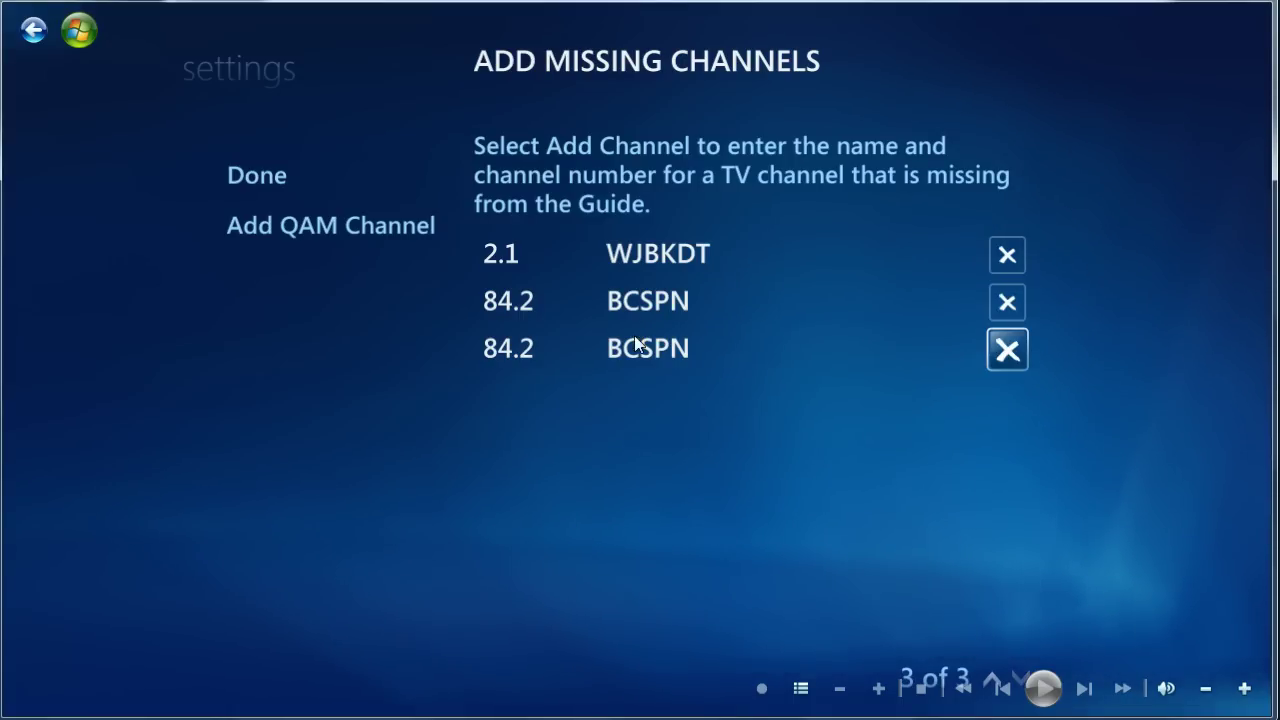
# Step: Remove the duplicate 84.2 BCSPN entry from the list of added channels
pyautogui.click(1002, 352)
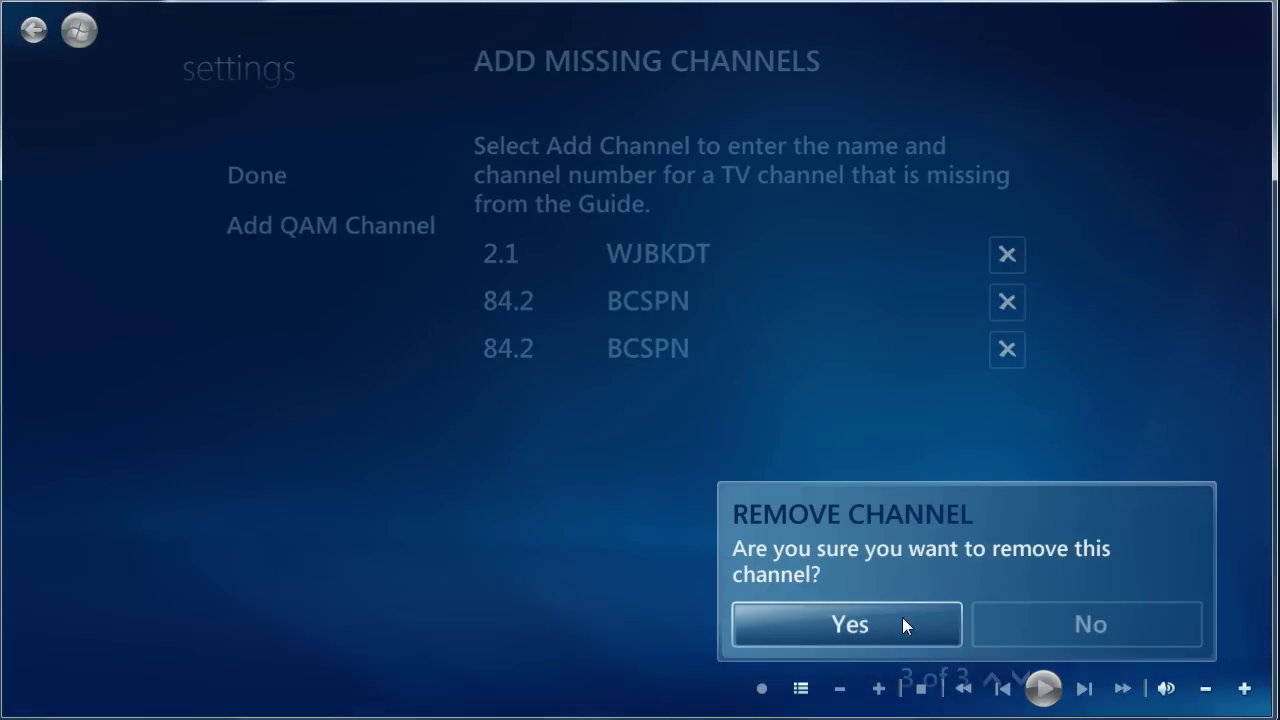
pyautogui.click(877, 620)
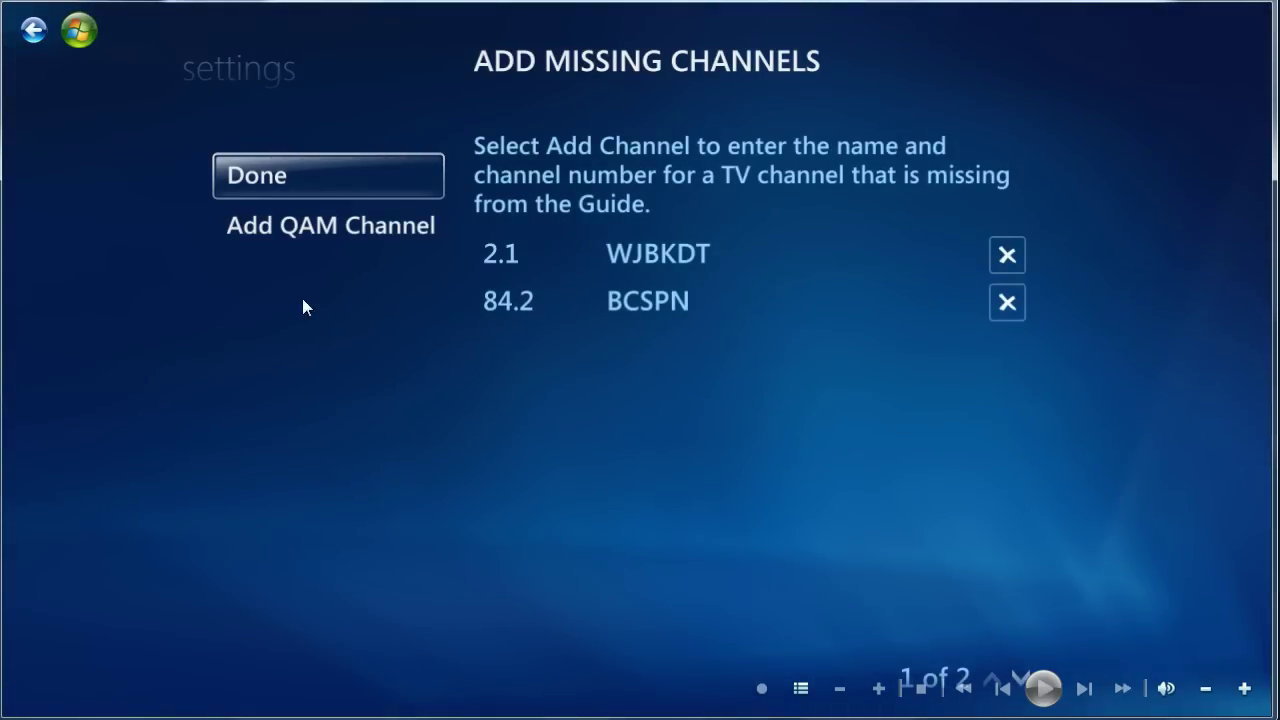